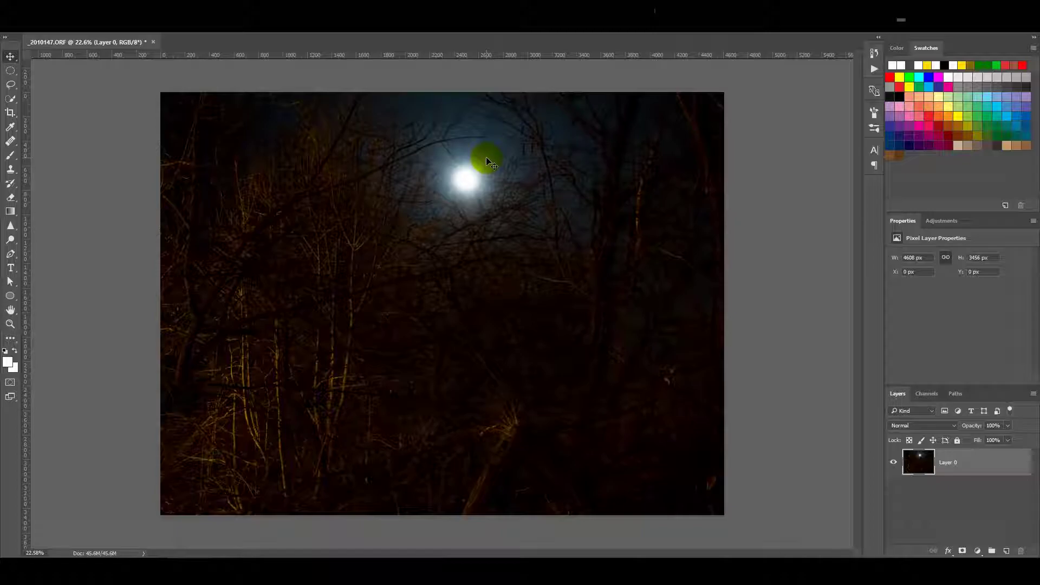
Zoom in and out on the forest photo to inspect the blown-out moon.
{"action": "scroll", "coordinate": [486, 157], "scroll_direction": "up", "scroll_amount": 5}
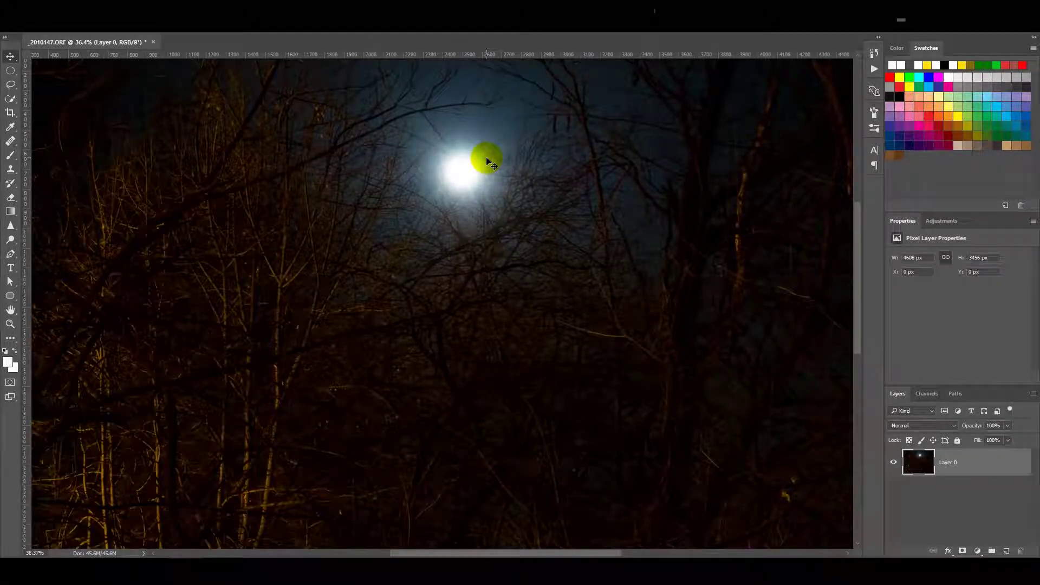
{"action": "scroll", "coordinate": [486, 157], "scroll_direction": "up", "scroll_amount": 5}
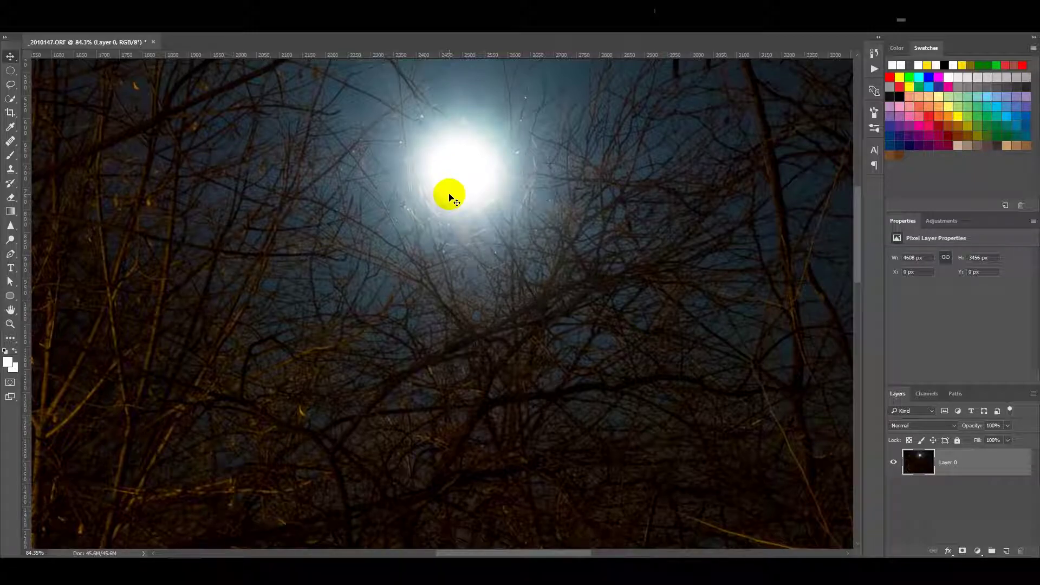
{"action": "scroll", "coordinate": [451, 197], "scroll_direction": "down", "scroll_amount": 5}
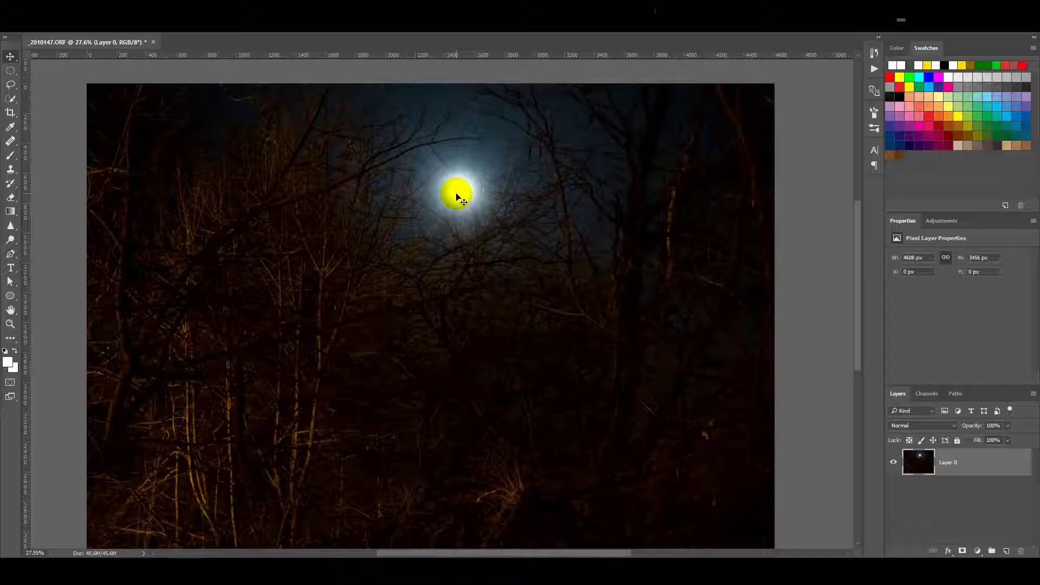
{"action": "scroll", "coordinate": [455, 189], "scroll_direction": "up", "scroll_amount": 3}
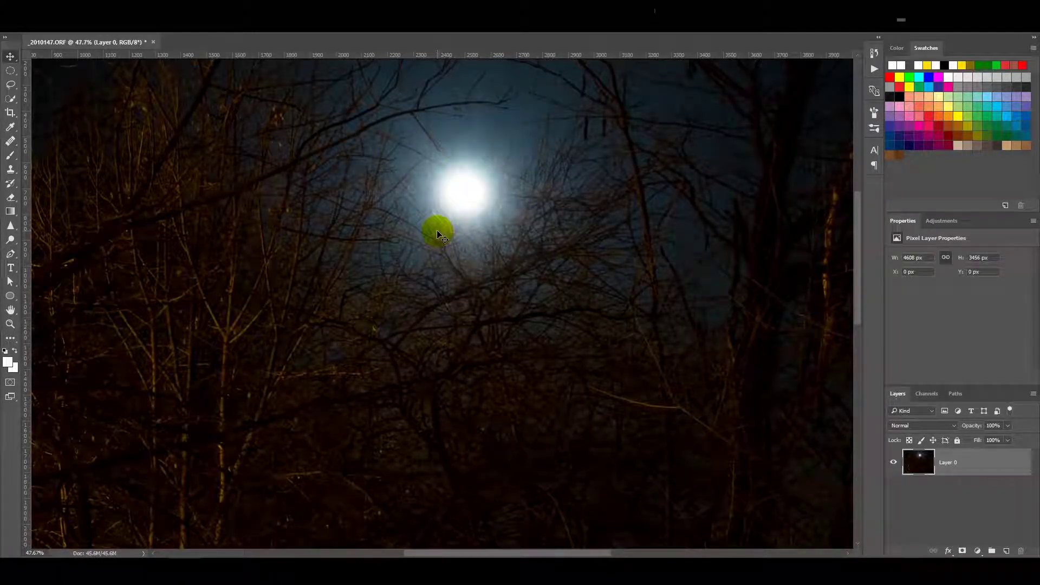
{"action": "scroll", "coordinate": [442, 201], "scroll_direction": "up", "scroll_amount": 1}
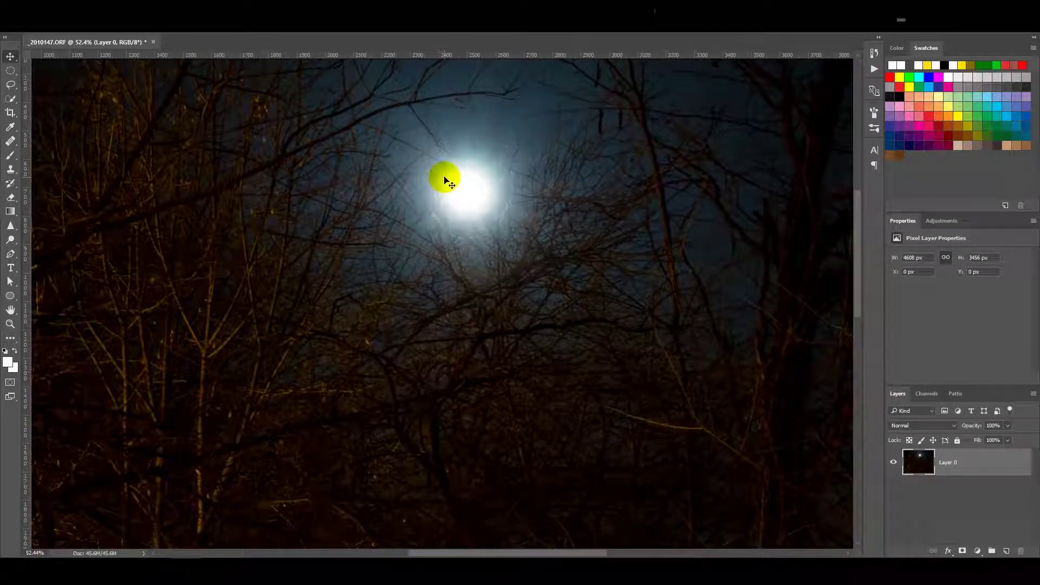
{"action": "scroll", "coordinate": [572, 362], "scroll_direction": "down", "scroll_amount": 1}
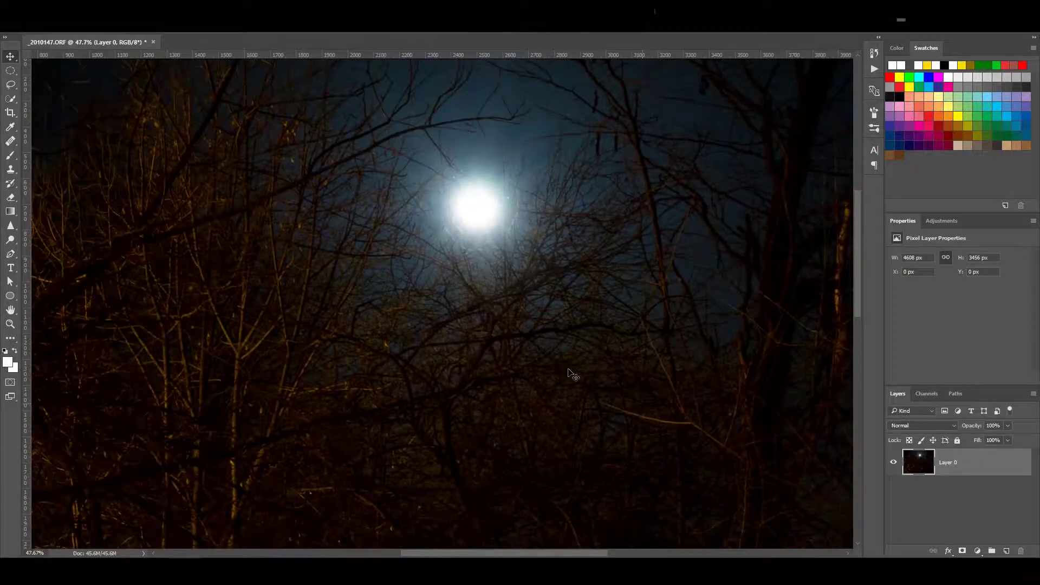
{"action": "scroll", "coordinate": [571, 362], "scroll_direction": "down", "scroll_amount": 1}
{"action": "scroll", "coordinate": [572, 362], "scroll_direction": "down", "scroll_amount": 1}
{"action": "scroll", "coordinate": [572, 362], "scroll_direction": "down", "scroll_amount": 1}
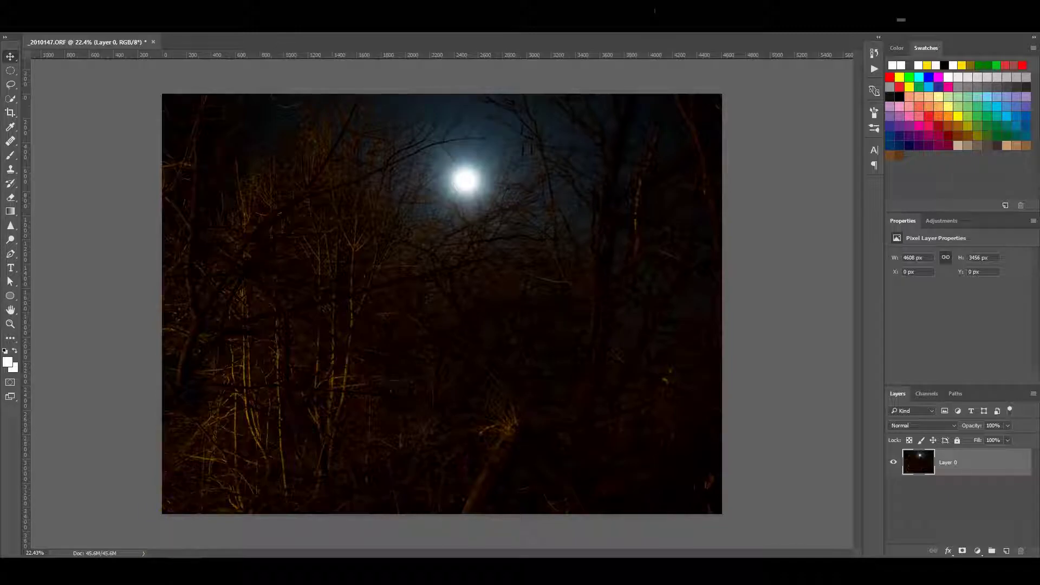
Place the raw moon photo _2010146.ORF through Camera Raw as a new layer.
{"action": "key", "text": "alt+Tab"}
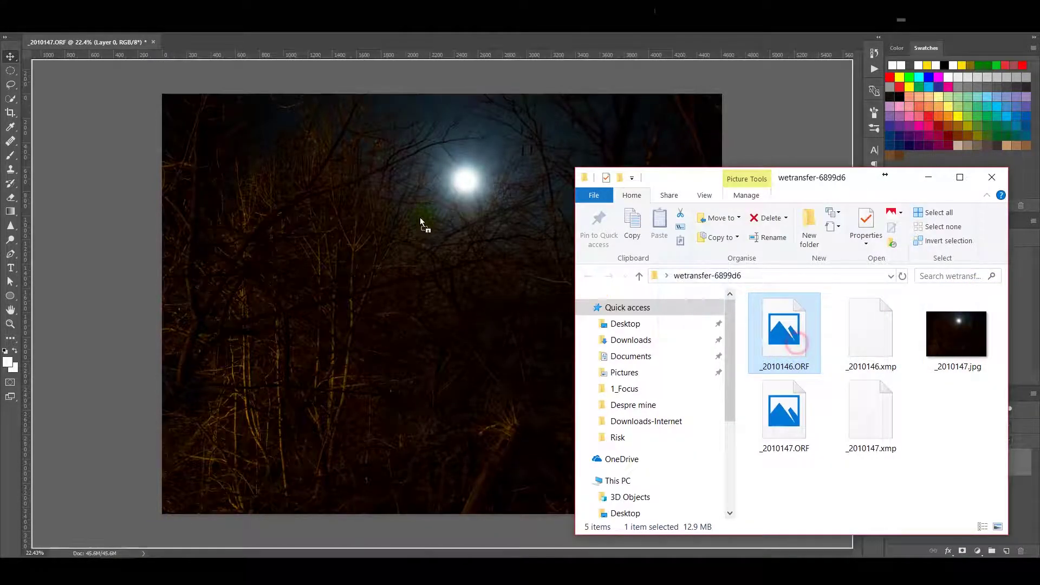
{"action": "left_click", "coordinate": [419, 205]}
{"action": "key", "text": "shift+ctrl+a"}
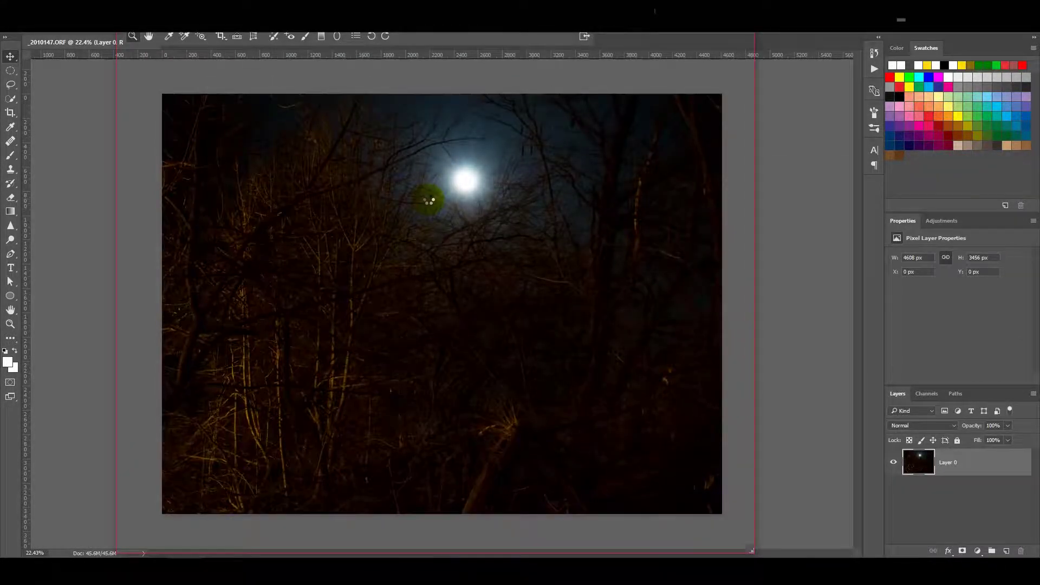
{"action": "left_click", "coordinate": [380, 179]}
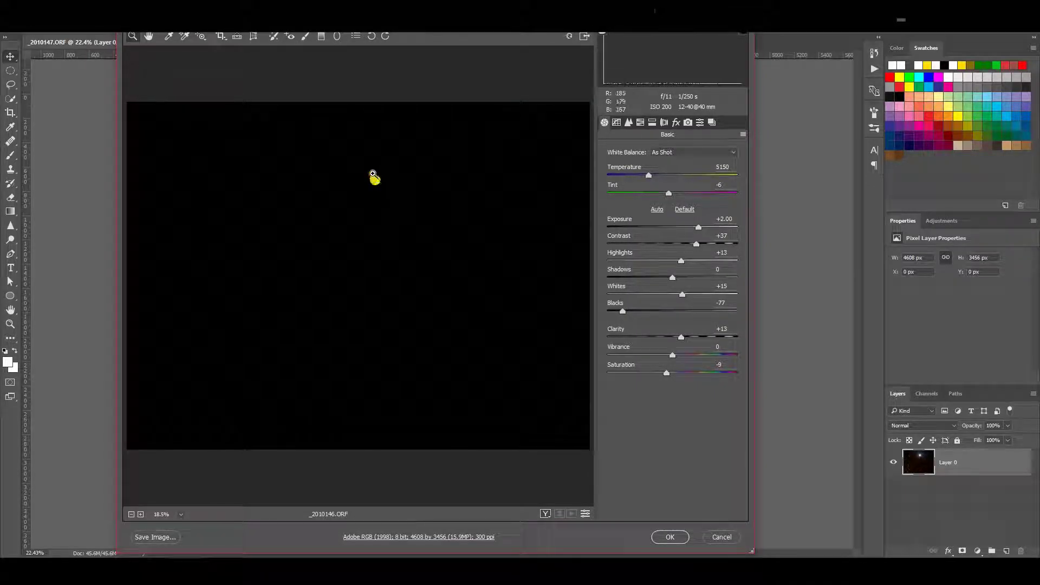
{"action": "left_click", "coordinate": [670, 537]}
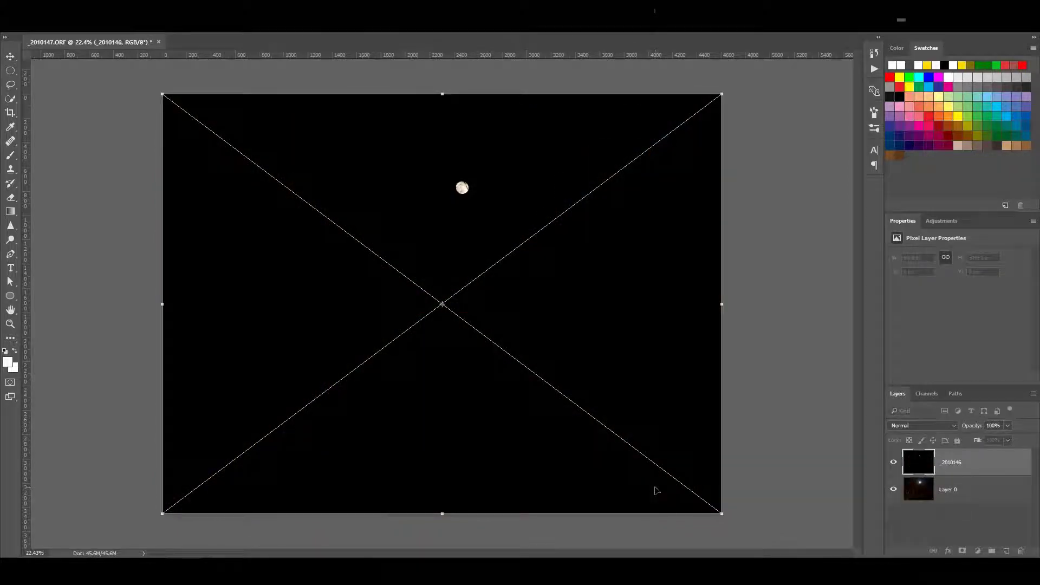
{"action": "key", "text": "Return"}
{"action": "left_click", "coordinate": [465, 174]}
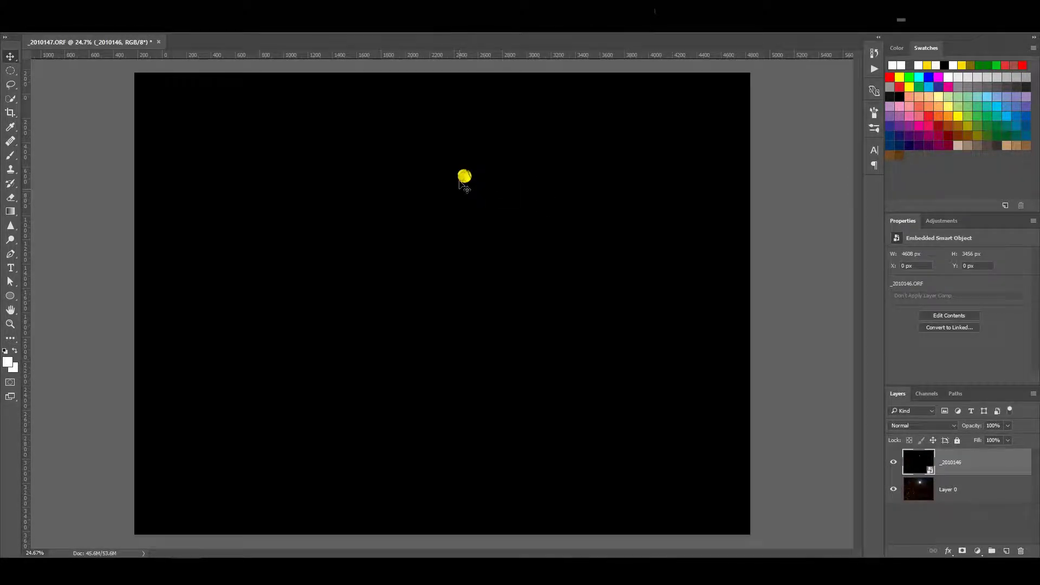
Draw an Elliptical Marquee circle from the moon's centre and nudge it to fit the disc.
{"action": "scroll", "coordinate": [520, 179], "scroll_direction": "up", "scroll_amount": 3}
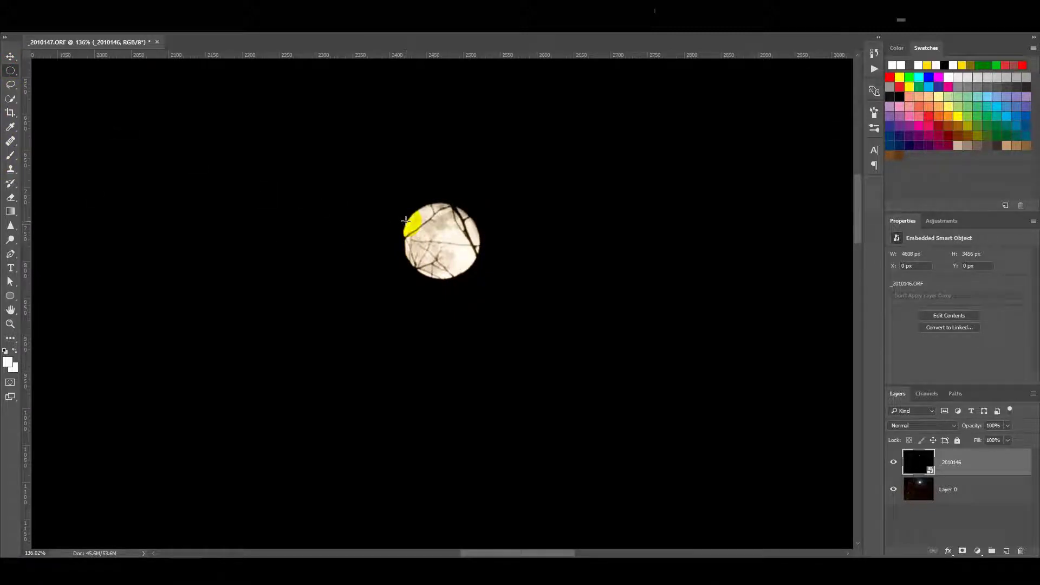
{"action": "left_click", "coordinate": [12, 77]}
{"action": "left_click", "coordinate": [33, 81]}
{"action": "scroll", "coordinate": [479, 239], "scroll_direction": "up", "scroll_amount": 3}
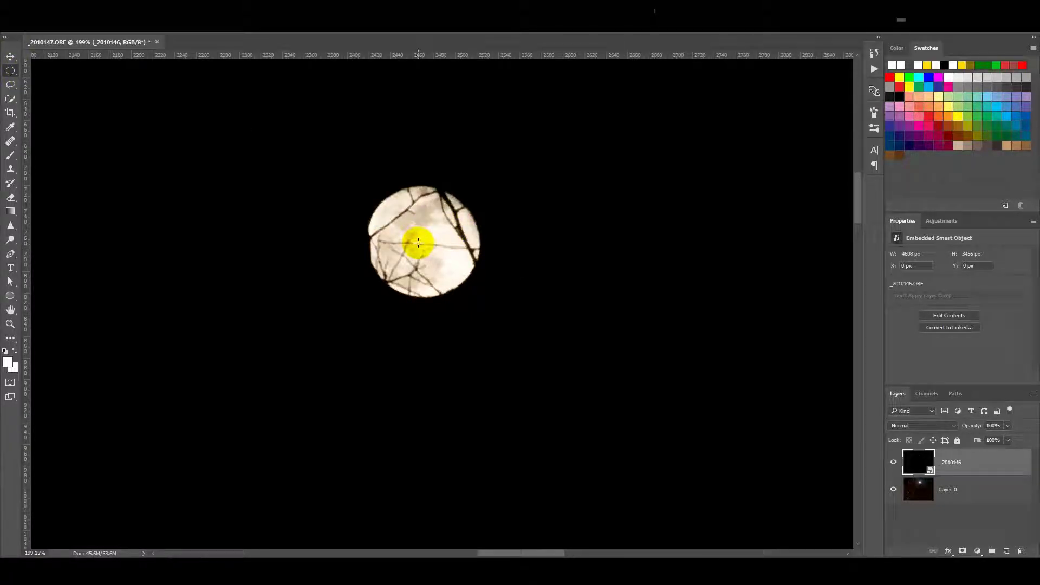
{"action": "mouse_move", "coordinate": [422, 246]}
{"action": "left_mouse_down"}
{"action": "mouse_move", "coordinate": [388, 202]}
{"action": "mouse_move", "coordinate": [456, 214]}
{"action": "left_mouse_up"}
{"action": "left_click", "coordinate": [455, 255]}
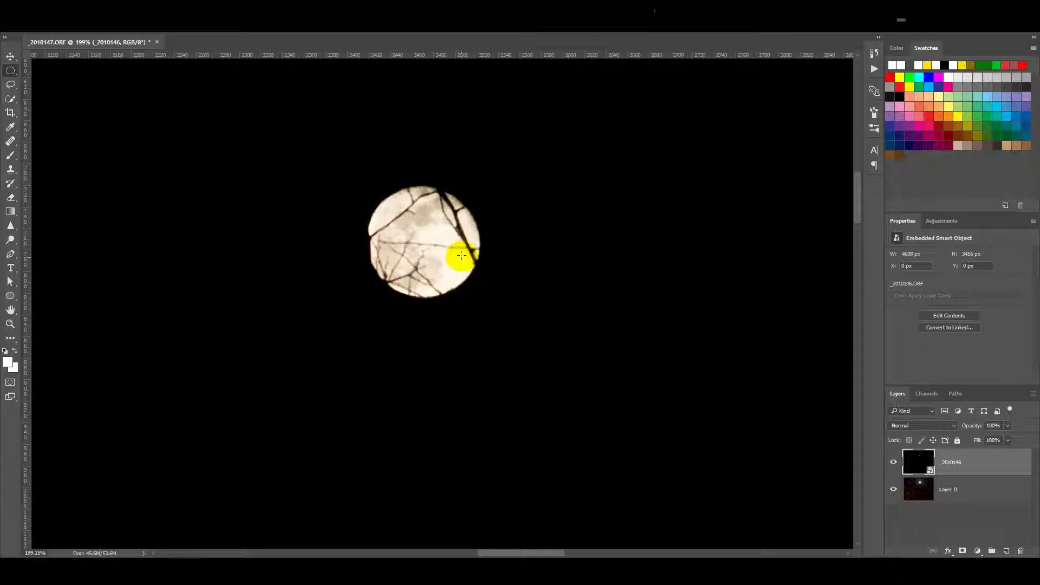
{"action": "mouse_move", "coordinate": [462, 256]}
{"action": "left_mouse_down"}
{"action": "mouse_move", "coordinate": [429, 262]}
{"action": "mouse_move", "coordinate": [425, 247]}
{"action": "left_mouse_up"}
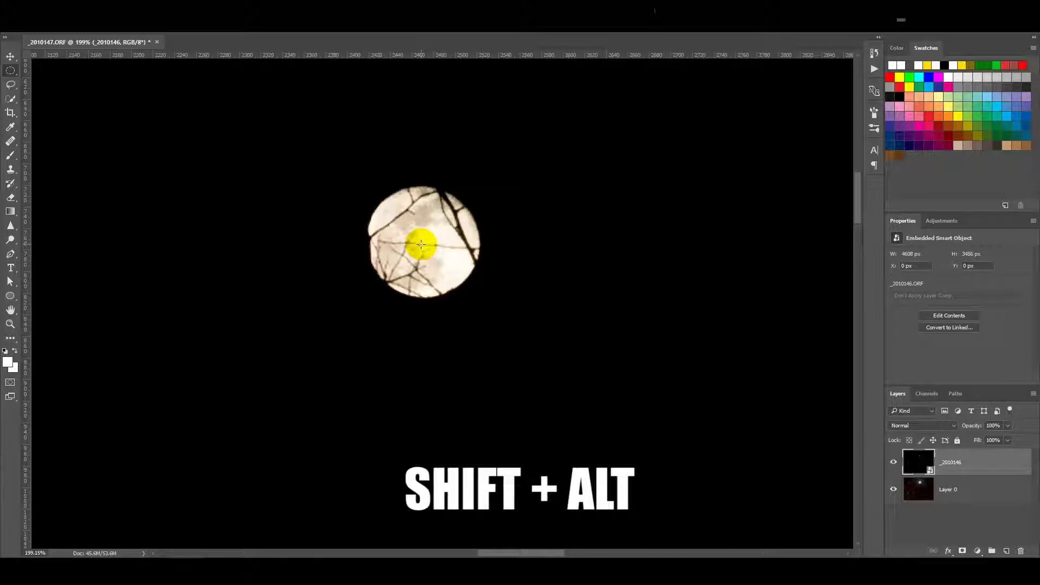
{"action": "mouse_move", "coordinate": [421, 244]}
{"action": "left_mouse_down"}
{"action": "mouse_move", "coordinate": [439, 275]}
{"action": "mouse_move", "coordinate": [477, 297]}
{"action": "left_mouse_up"}
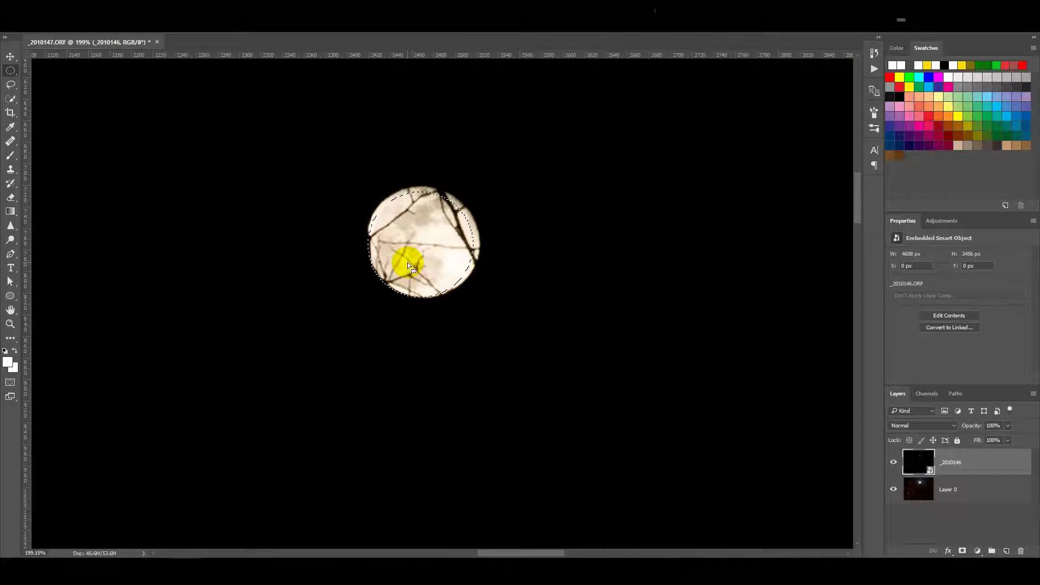
{"action": "left_click_drag", "start_coordinate": [407, 262], "coordinate": [411, 262]}
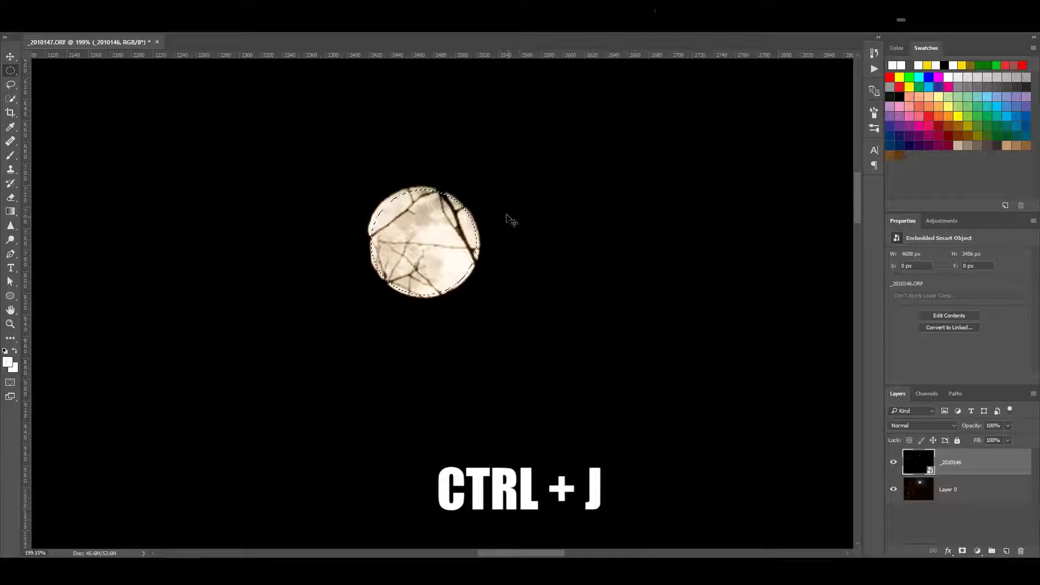
Copy the moon disc to Layer 1 and hide the _2010146 moon photo layer.
{"action": "key", "text": "ctrl+j"}
{"action": "left_click", "coordinate": [894, 490]}
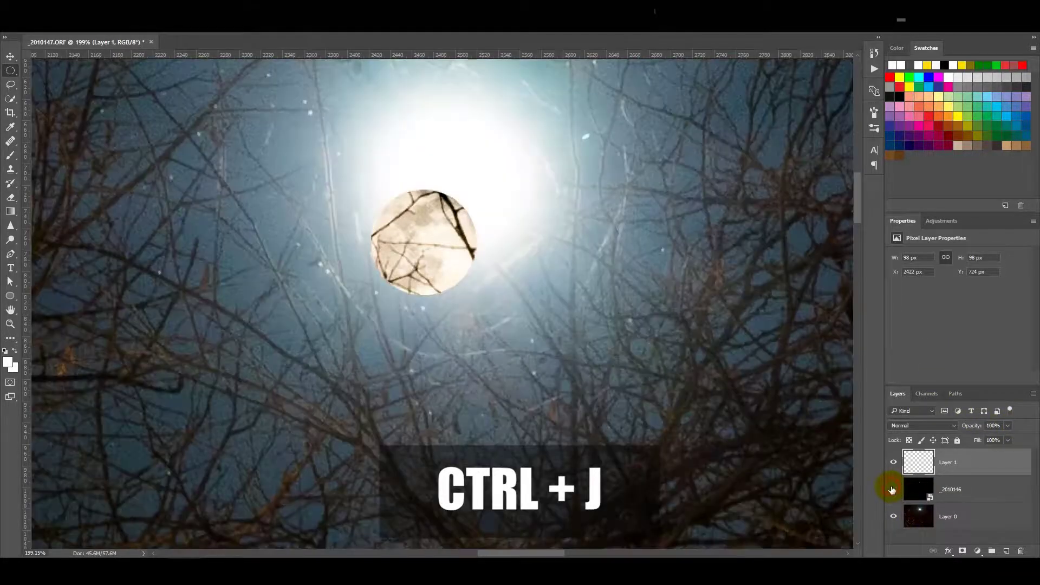
{"action": "key", "text": "v"}
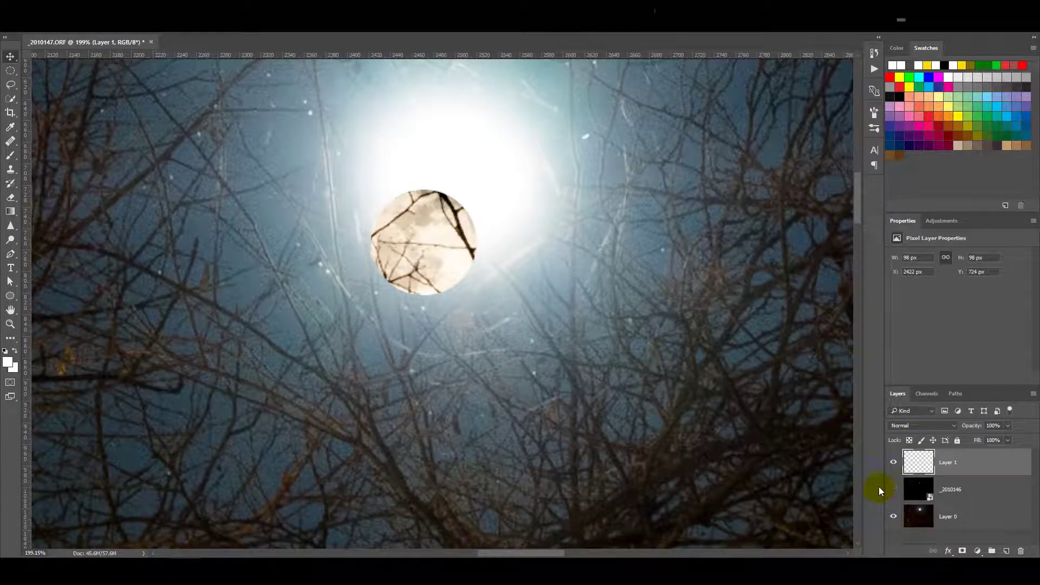
{"action": "left_click", "coordinate": [894, 490]}
{"action": "left_click", "coordinate": [999, 488]}
{"action": "left_click", "coordinate": [893, 490]}
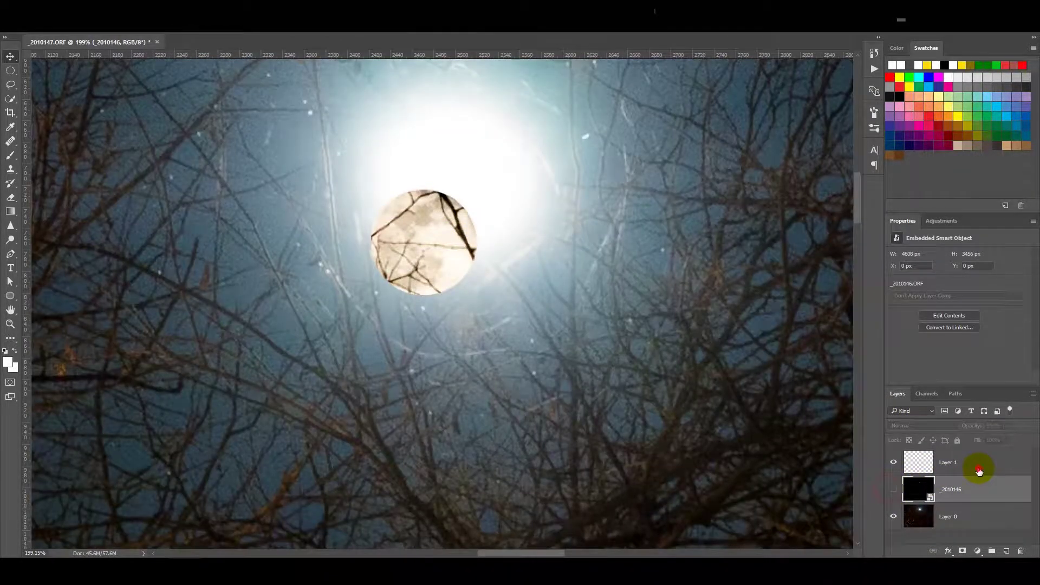
{"action": "left_click", "coordinate": [976, 463]}
Move the moon disc onto the forest's blown-out moon and add an empty layer above.
{"action": "left_click_drag", "start_coordinate": [417, 254], "coordinate": [448, 196]}
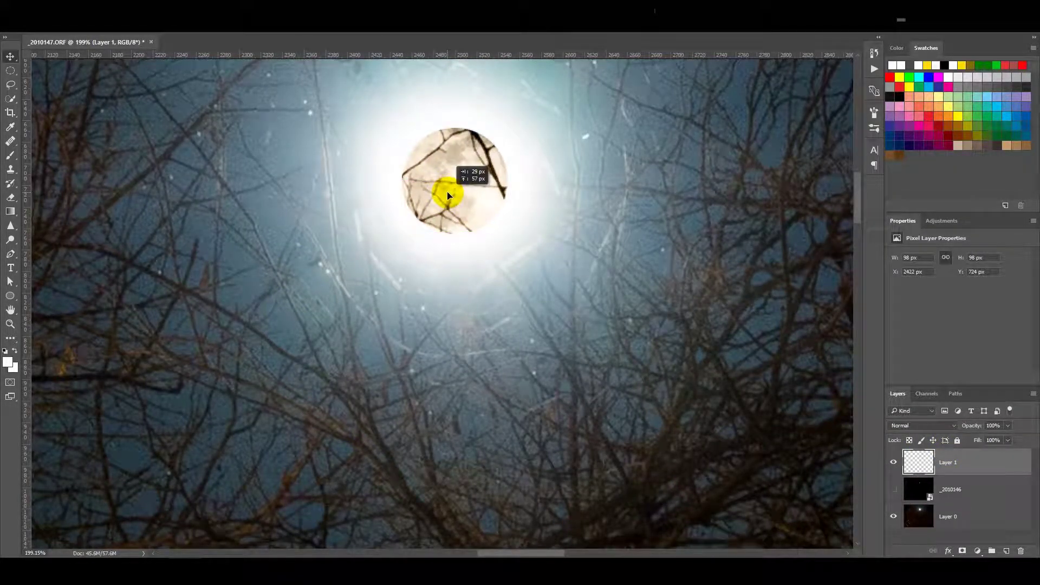
{"action": "left_click_drag", "start_coordinate": [448, 195], "coordinate": [449, 203]}
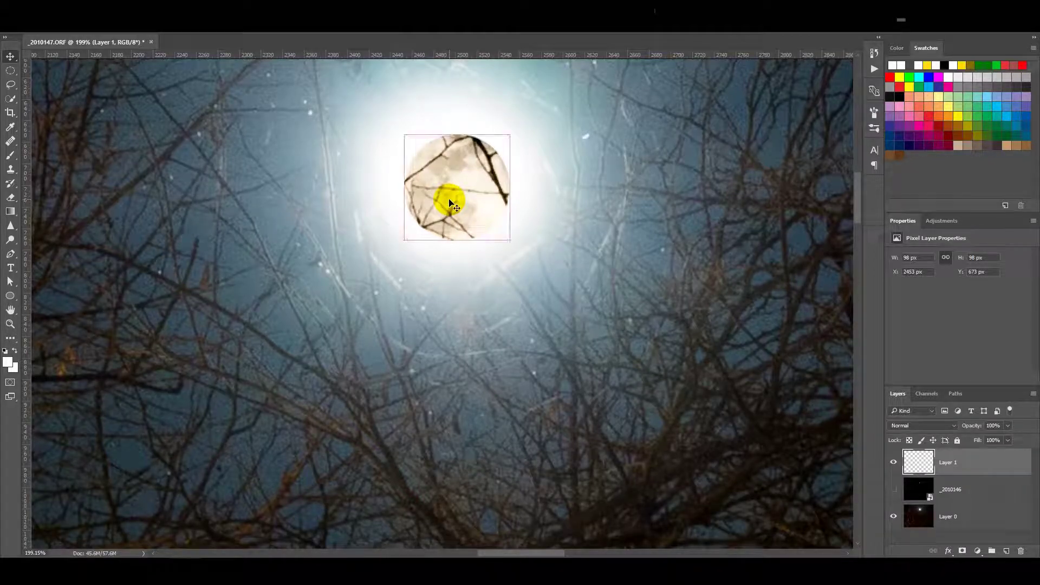
{"action": "scroll", "coordinate": [539, 214], "scroll_direction": "down", "scroll_amount": 3}
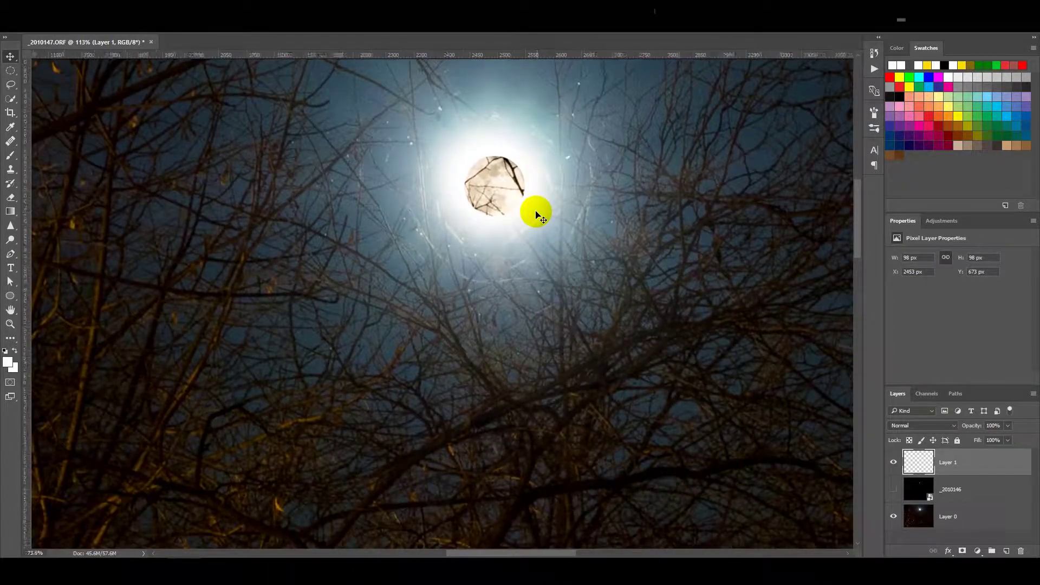
{"action": "scroll", "coordinate": [540, 217], "scroll_direction": "down", "scroll_amount": 3}
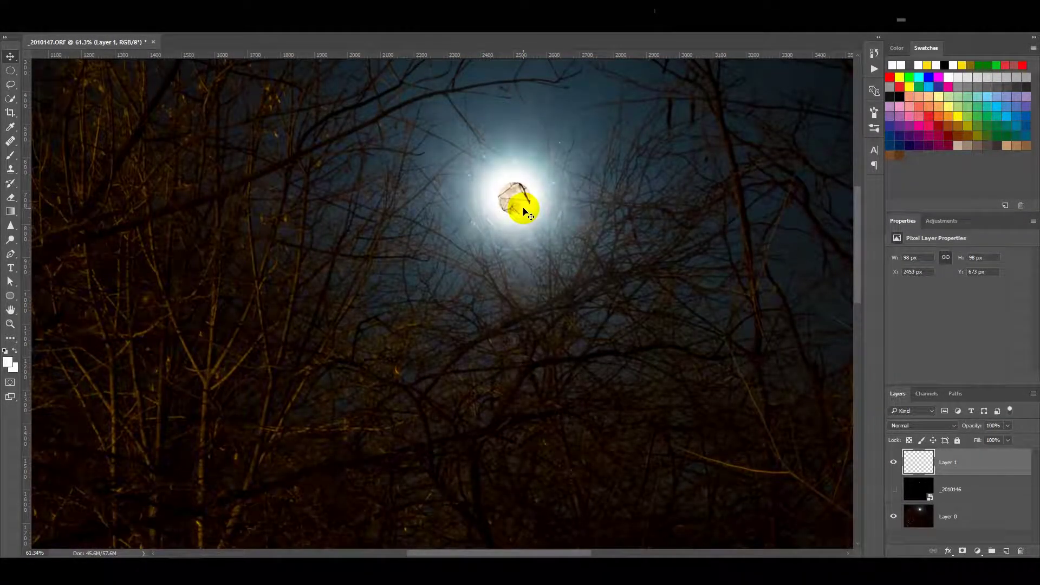
{"action": "scroll", "coordinate": [526, 211], "scroll_direction": "up", "scroll_amount": 2}
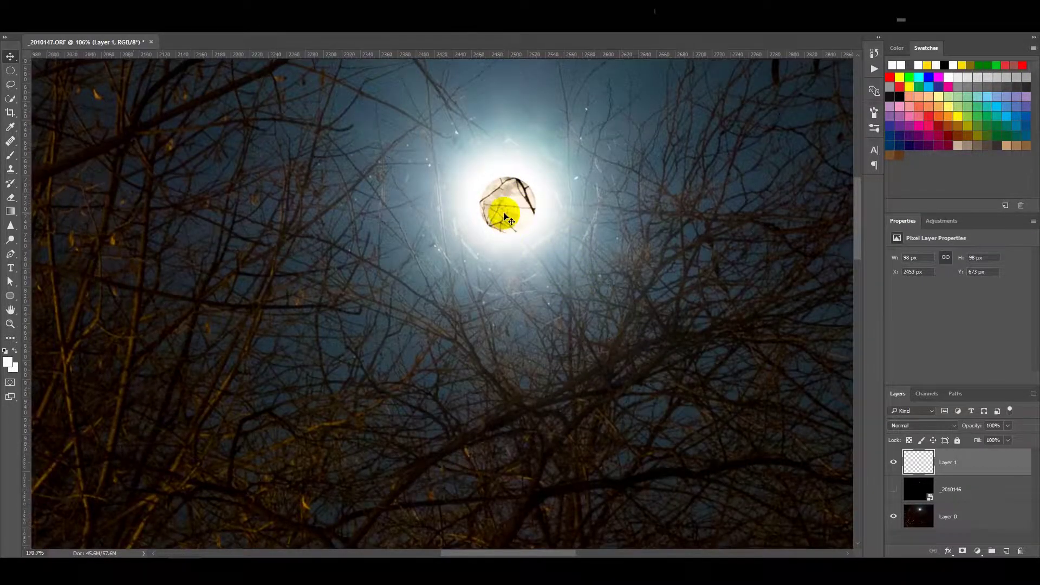
{"action": "scroll", "coordinate": [499, 215], "scroll_direction": "up", "scroll_amount": 2}
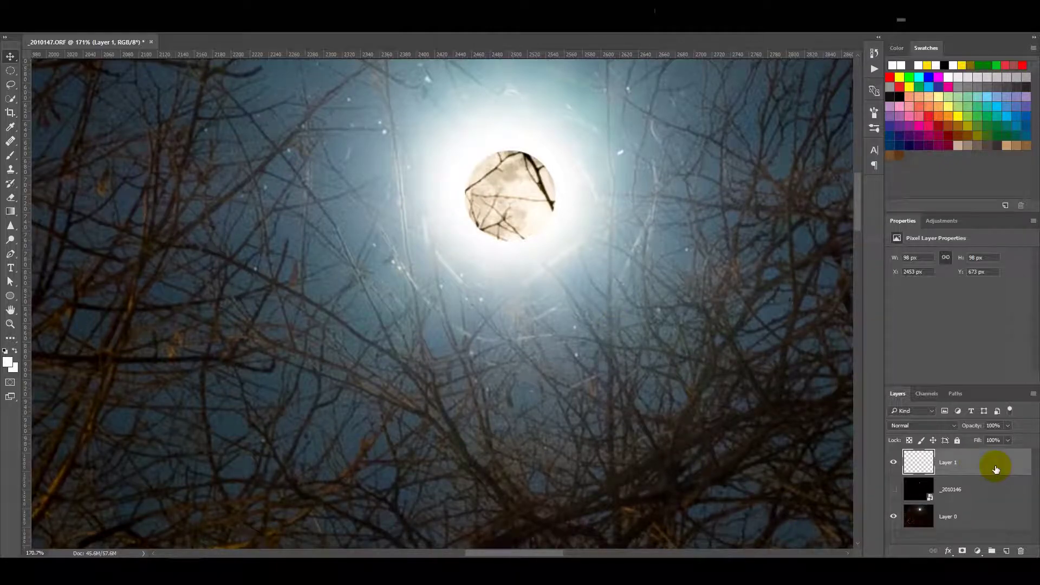
{"action": "left_click", "coordinate": [1006, 552]}
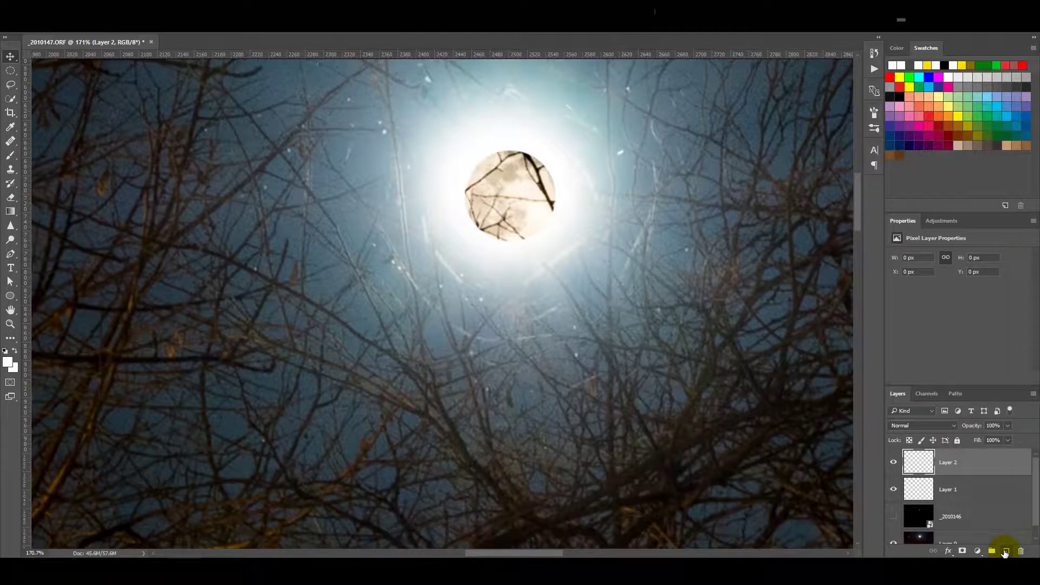
Clip the new empty layer to the moon disc layer.
{"action": "key", "text": "alt"}
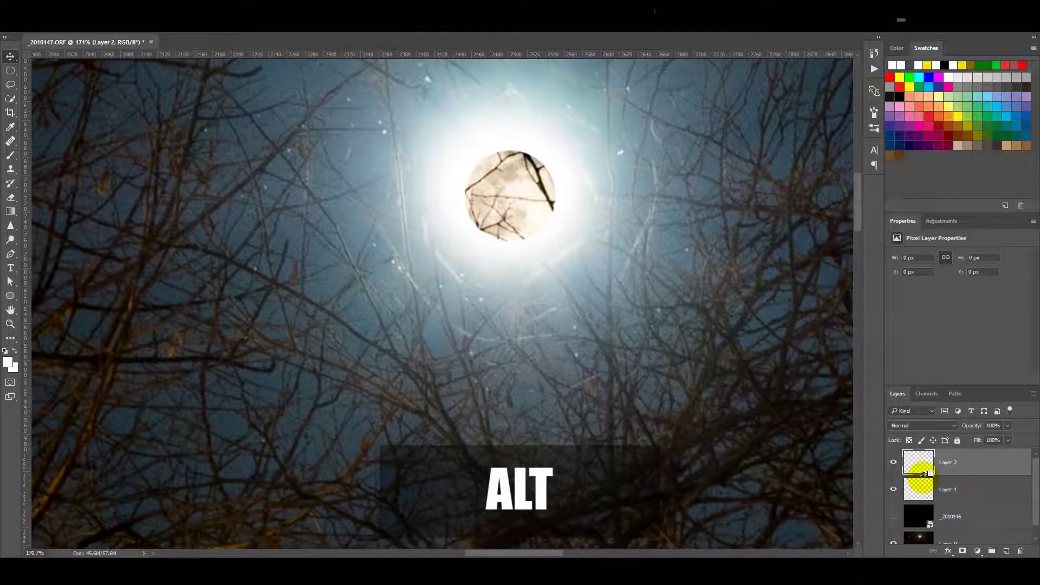
{"action": "left_click", "coordinate": [925, 475], "text": "alt"}
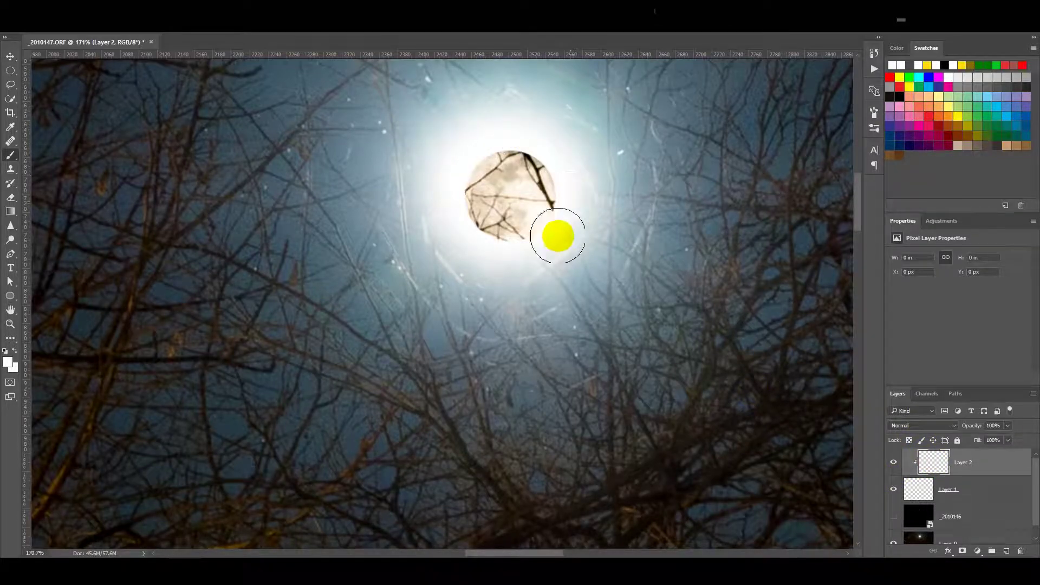
{"action": "left_click_drag", "start_coordinate": [390, 176], "coordinate": [448, 235]}
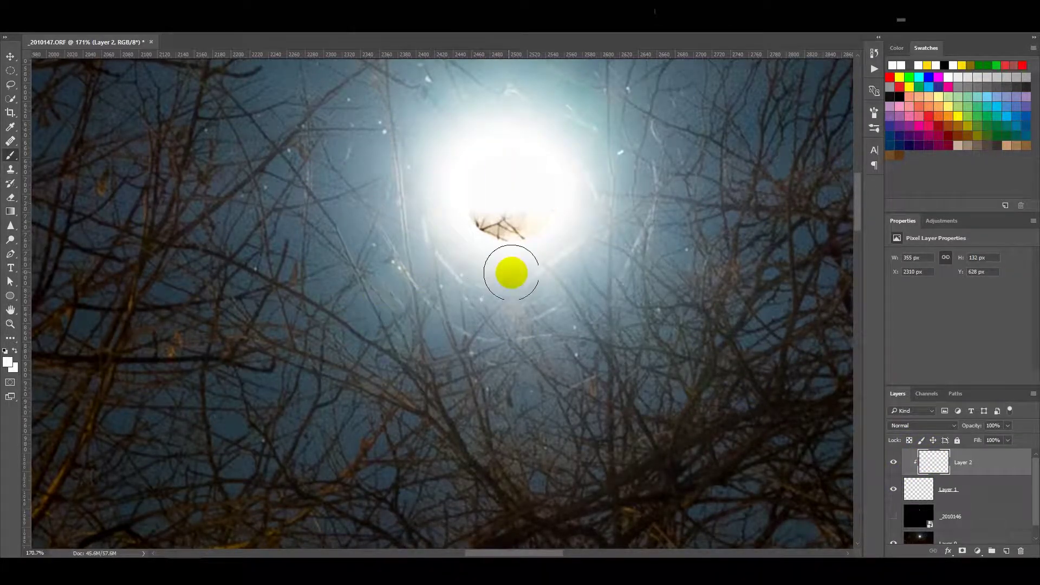
{"action": "key", "text": "ctrl+z"}
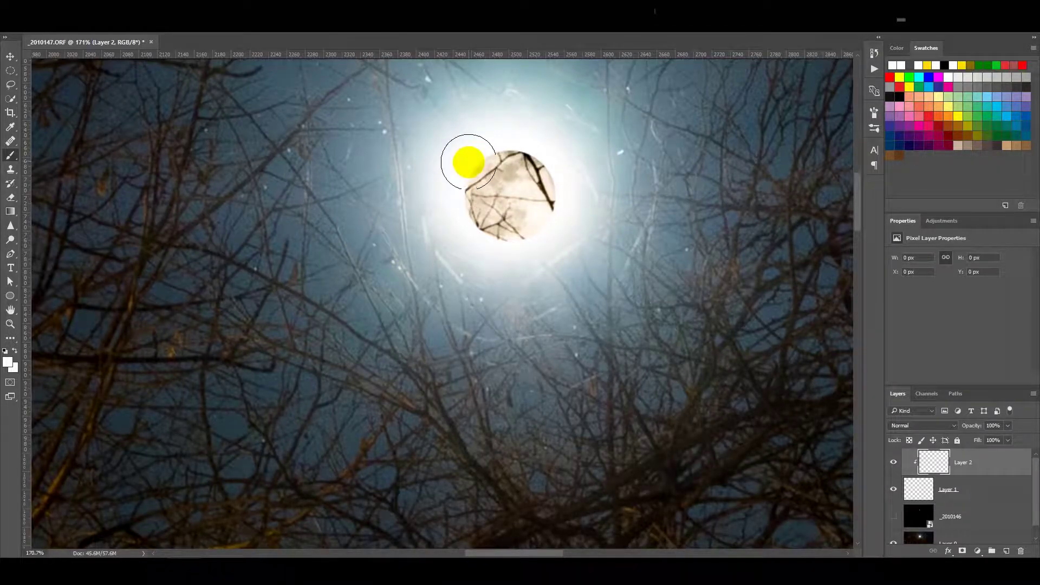
{"action": "left_click_drag", "start_coordinate": [558, 168], "coordinate": [542, 225]}
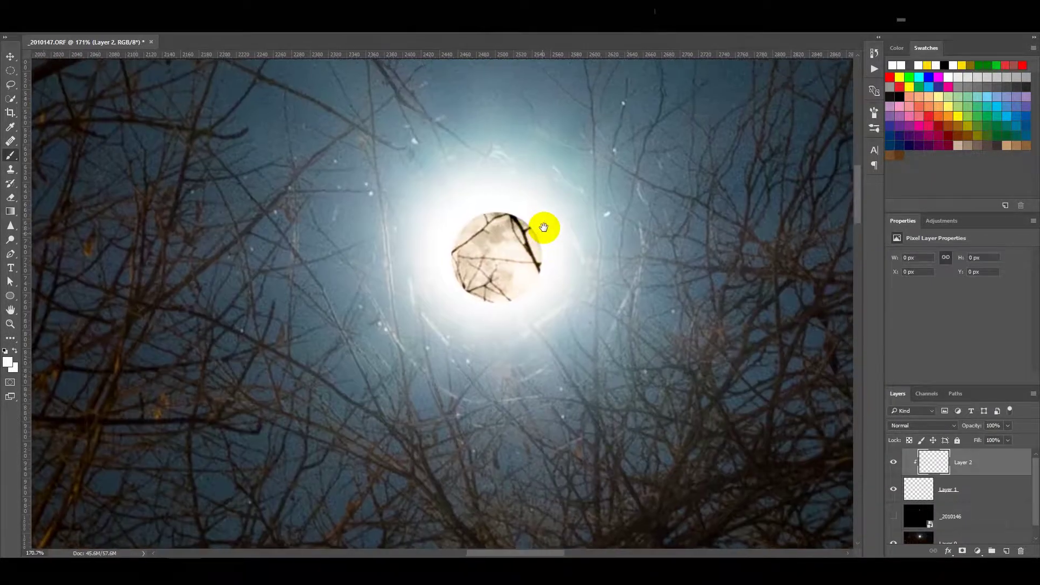
{"action": "scroll", "coordinate": [504, 206], "scroll_direction": "up", "scroll_amount": 2}
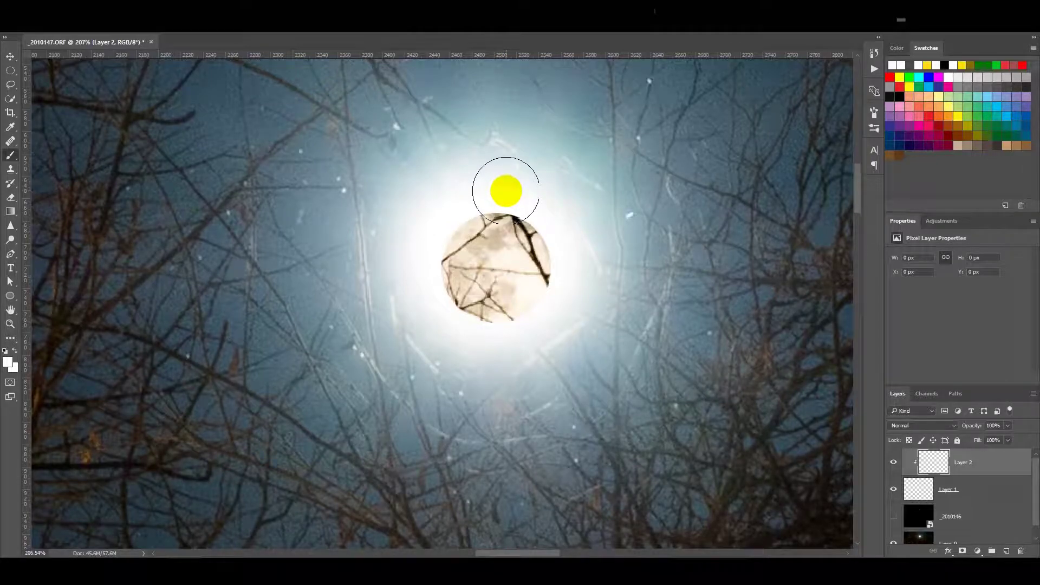
Brush white along the moon's top and left edges to blend it into the halo.
{"action": "left_click", "coordinate": [505, 179]}
{"action": "mouse_move", "coordinate": [505, 179]}
{"action": "left_mouse_down"}
{"action": "mouse_move", "coordinate": [433, 203]}
{"action": "mouse_move", "coordinate": [406, 272]}
{"action": "left_mouse_up"}
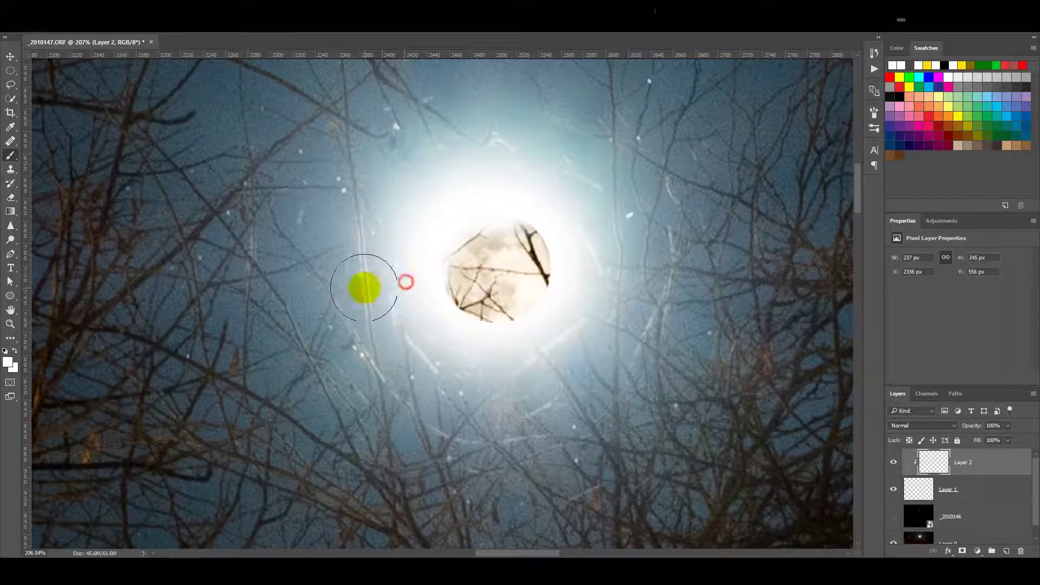
{"action": "mouse_move", "coordinate": [406, 273]}
{"action": "left_mouse_down"}
{"action": "mouse_move", "coordinate": [472, 362]}
{"action": "mouse_move", "coordinate": [480, 344]}
{"action": "mouse_move", "coordinate": [483, 367]}
{"action": "mouse_move", "coordinate": [530, 362]}
{"action": "mouse_move", "coordinate": [625, 297]}
{"action": "mouse_move", "coordinate": [600, 251]}
{"action": "mouse_move", "coordinate": [550, 206]}
{"action": "mouse_move", "coordinate": [572, 246]}
{"action": "left_mouse_up"}
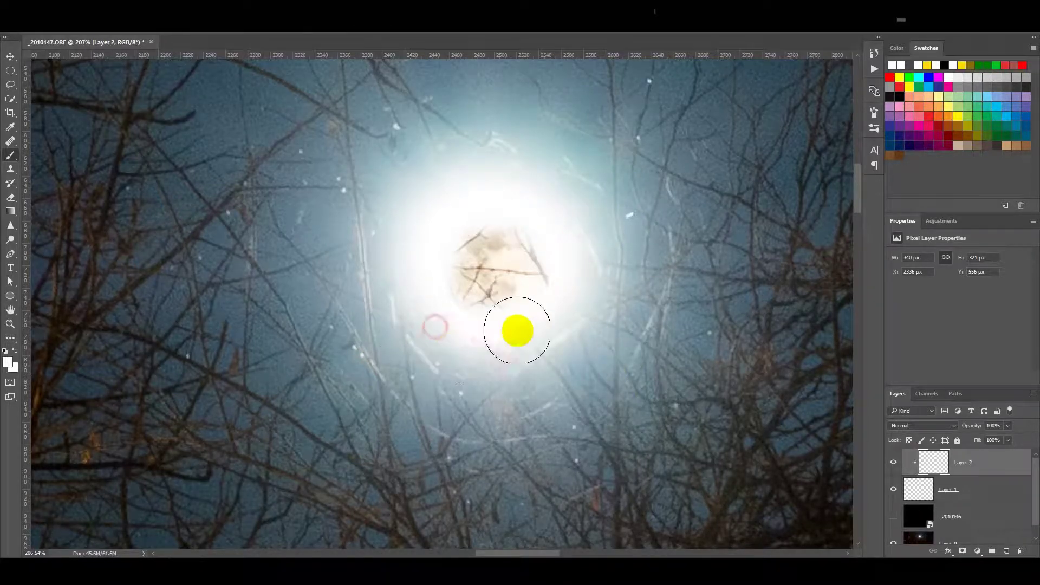
{"action": "scroll", "coordinate": [537, 323], "scroll_direction": "down", "scroll_amount": 3}
{"action": "scroll", "coordinate": [537, 323], "scroll_direction": "down", "scroll_amount": 1}
{"action": "scroll", "coordinate": [546, 335], "scroll_direction": "up", "scroll_amount": 2}
{"action": "key", "text": "v"}
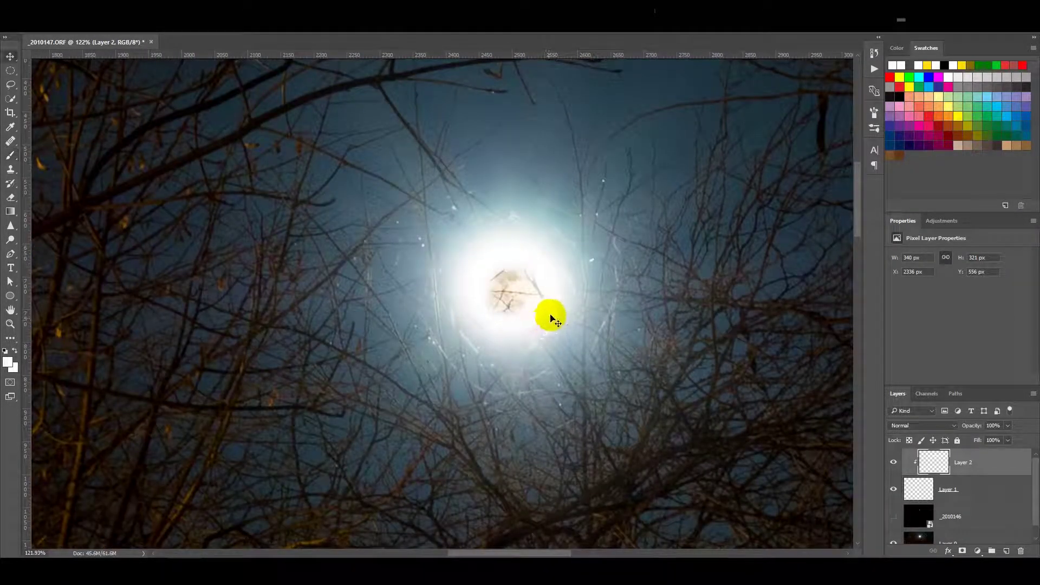
{"action": "left_click", "coordinate": [974, 488]}
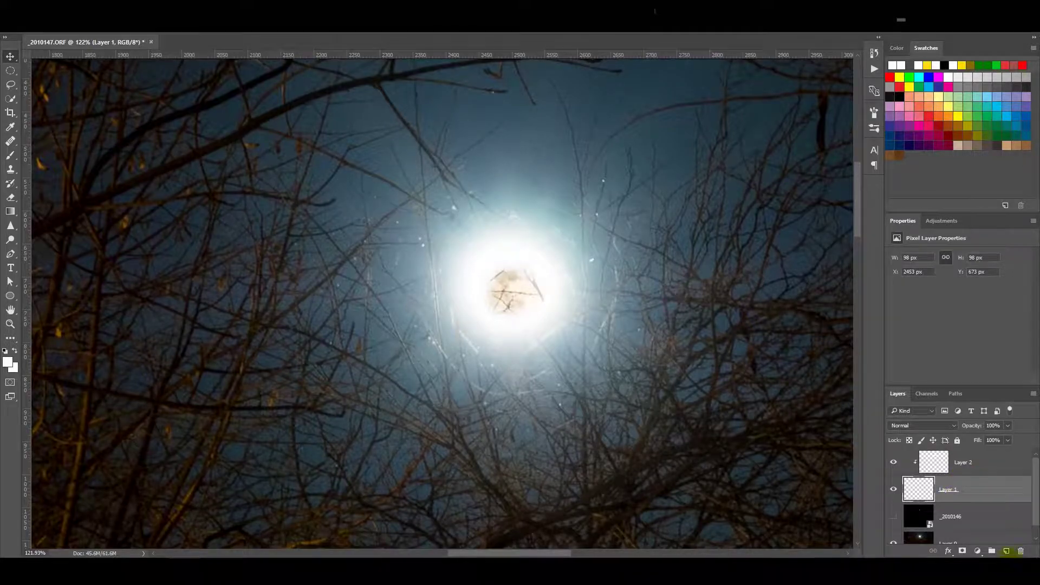
Add a Color Balance layer with Cyan–Red about -44 and Yellow–Blue about +53.
{"action": "scroll", "coordinate": [514, 282], "scroll_direction": "up", "scroll_amount": 3}
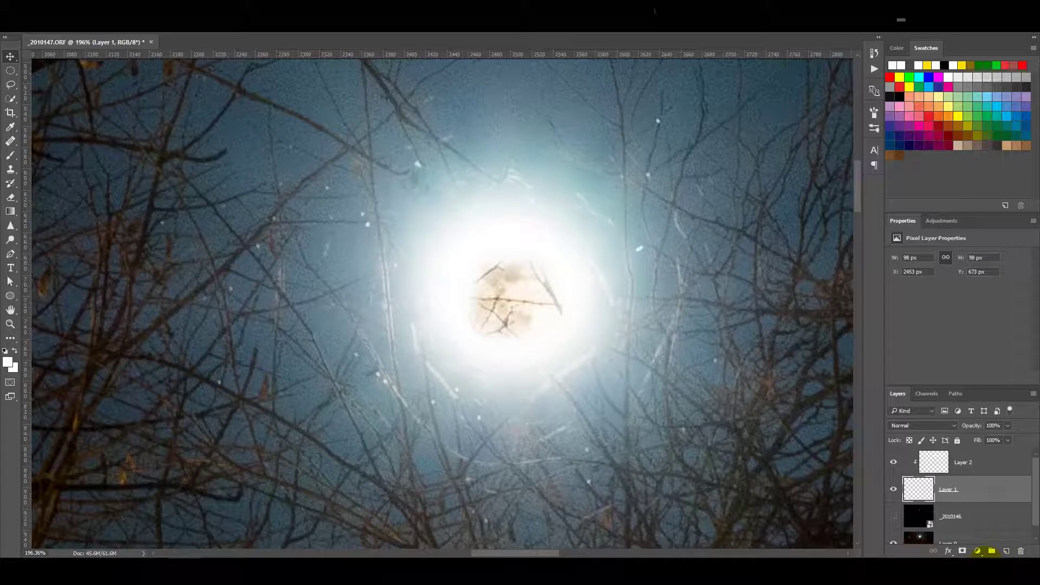
{"action": "left_click", "coordinate": [988, 554]}
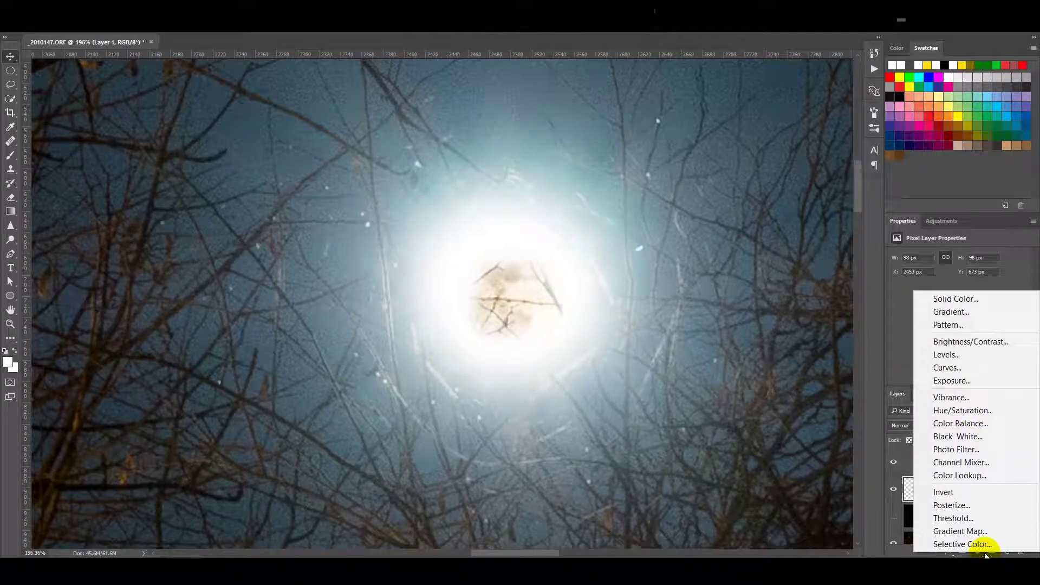
{"action": "left_click", "coordinate": [968, 423]}
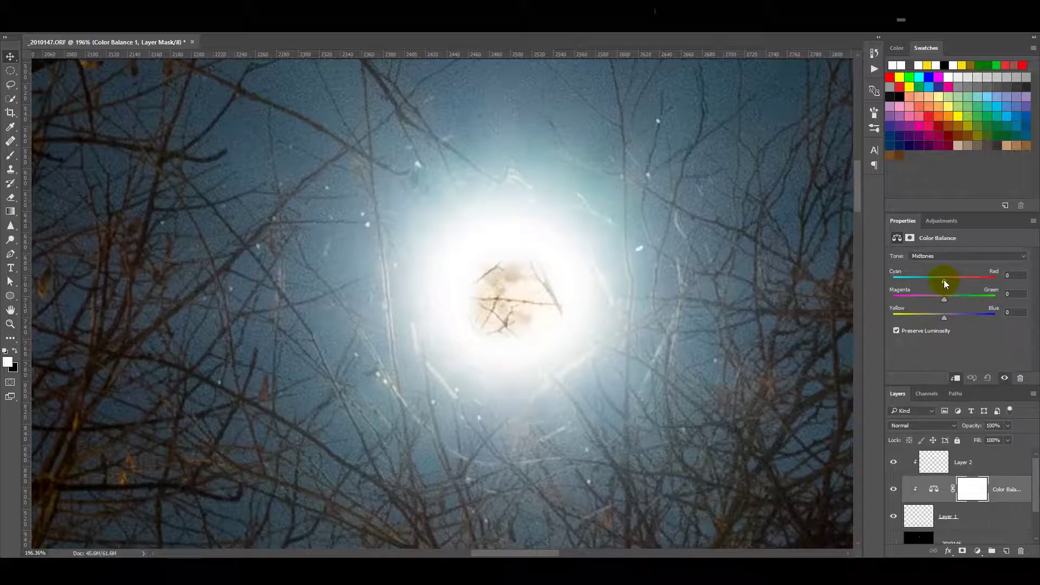
{"action": "left_click_drag", "start_coordinate": [944, 280], "coordinate": [926, 282]}
{"action": "left_click_drag", "start_coordinate": [945, 318], "coordinate": [961, 320]}
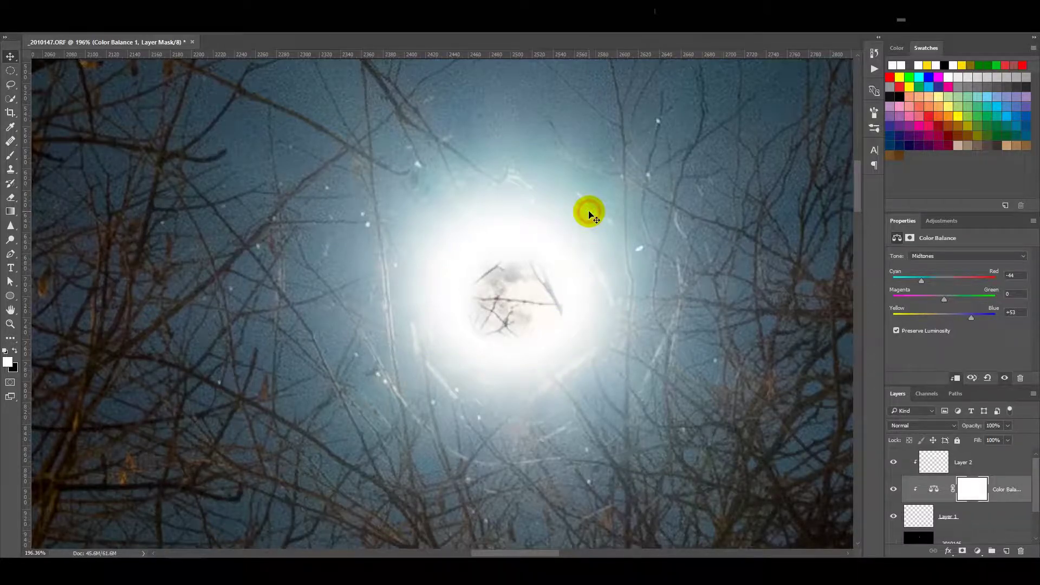
{"action": "scroll", "coordinate": [561, 248], "scroll_direction": "down", "scroll_amount": 2}
Lower the Layer 1 moon disc's Fill to 55%.
{"action": "scroll", "coordinate": [561, 249], "scroll_direction": "down", "scroll_amount": 2}
{"action": "scroll", "coordinate": [562, 250], "scroll_direction": "down", "scroll_amount": 2}
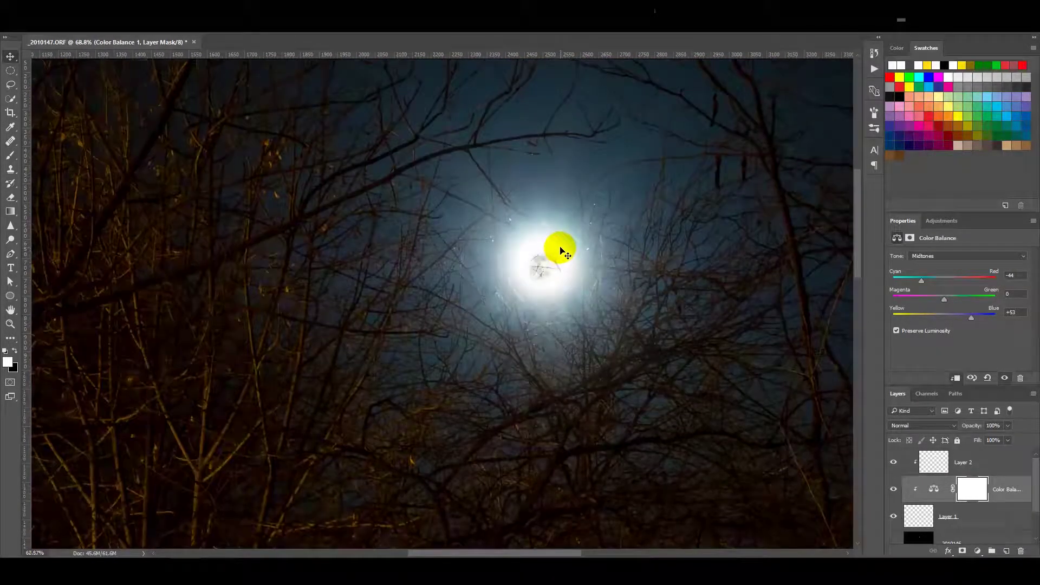
{"action": "scroll", "coordinate": [564, 251], "scroll_direction": "down", "scroll_amount": 2}
{"action": "scroll", "coordinate": [561, 248], "scroll_direction": "down", "scroll_amount": 3}
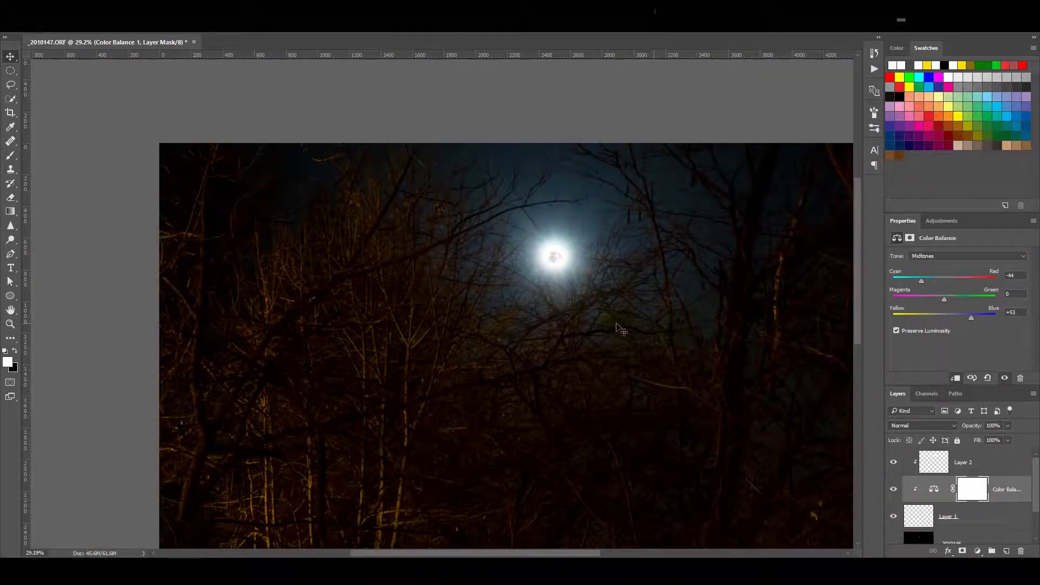
{"action": "scroll", "coordinate": [590, 327], "scroll_direction": "up", "scroll_amount": 3}
{"action": "scroll", "coordinate": [585, 341], "scroll_direction": "up", "scroll_amount": 3}
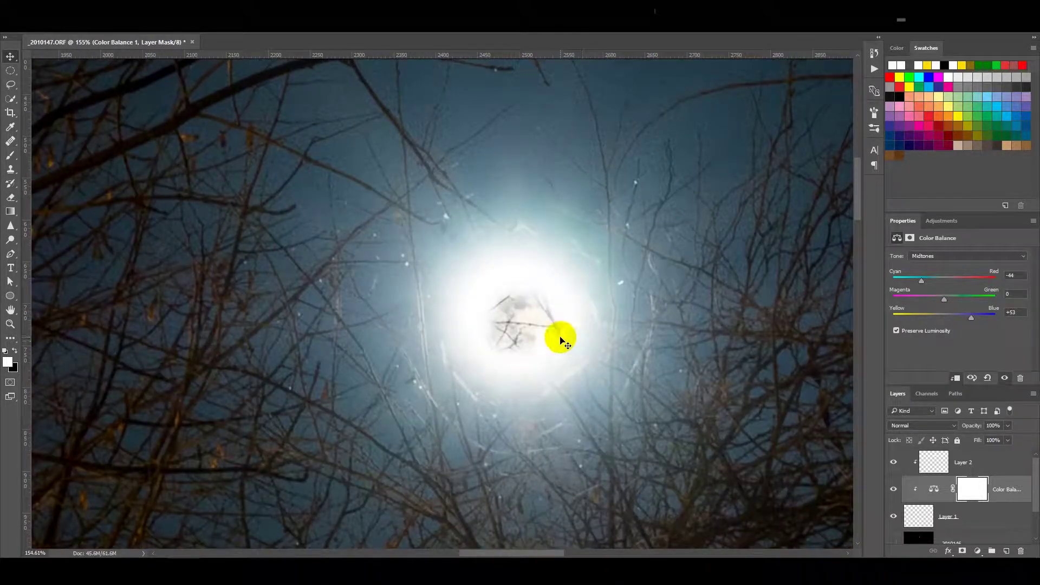
{"action": "left_click", "coordinate": [1003, 518]}
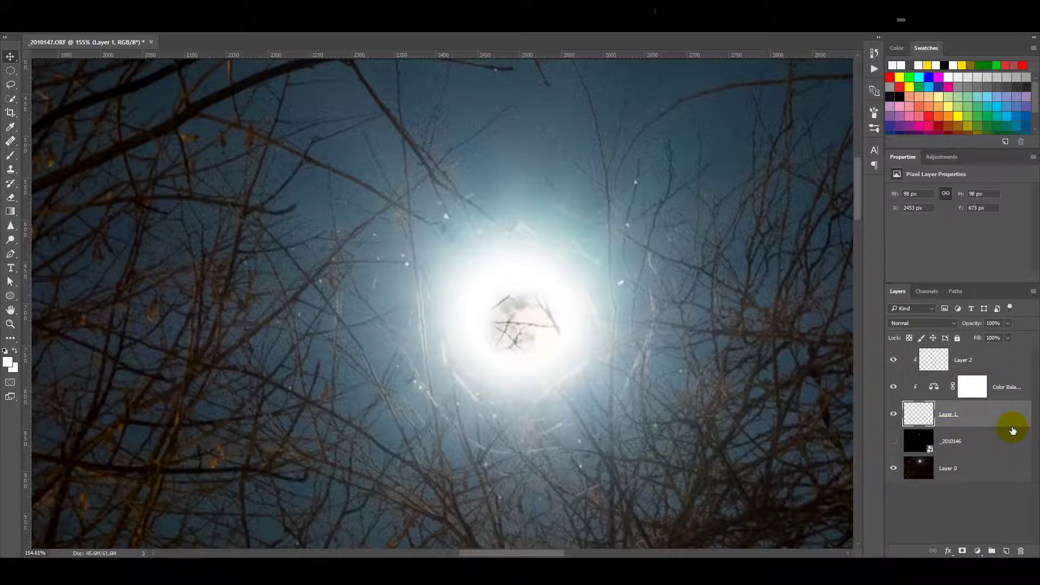
{"action": "left_click", "coordinate": [1009, 337]}
{"action": "left_click_drag", "start_coordinate": [1001, 363], "coordinate": [998, 363]}
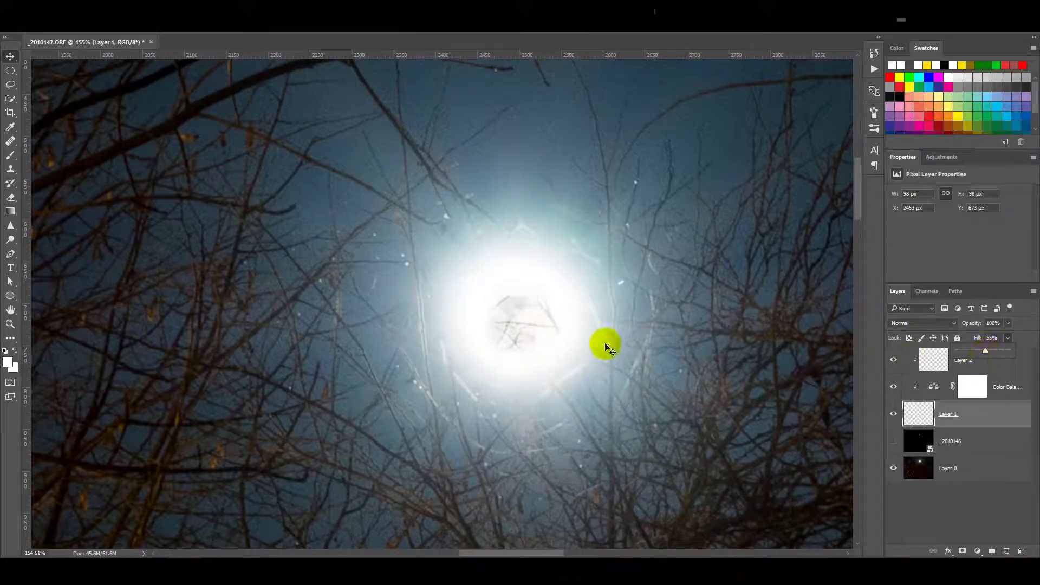
{"action": "scroll", "coordinate": [585, 339], "scroll_direction": "down", "scroll_amount": 5}
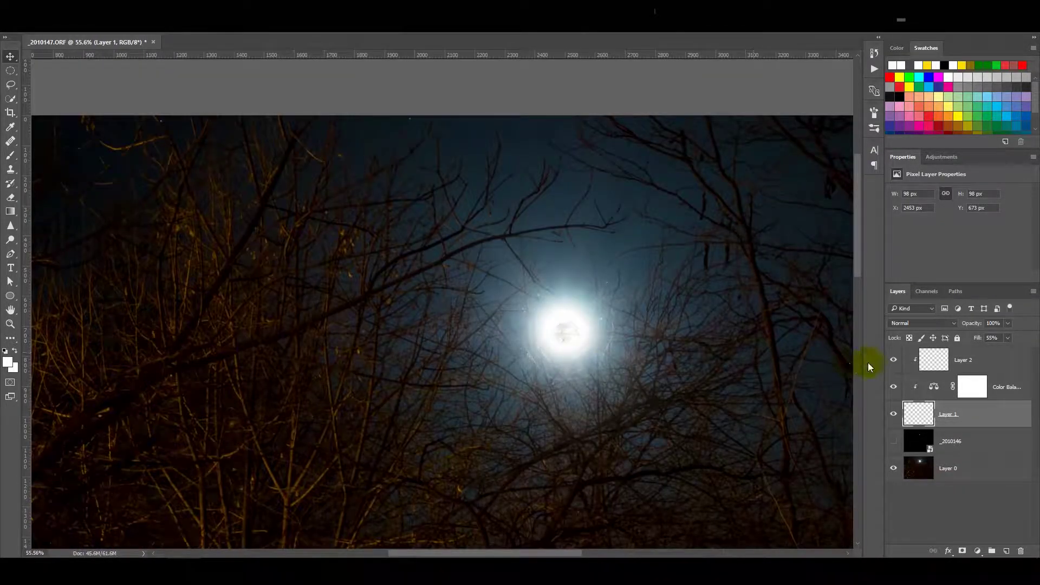
Zoom in and out to review the faded, cooled moon across the whole photo.
{"action": "scroll", "coordinate": [542, 344], "scroll_direction": "up", "scroll_amount": 2}
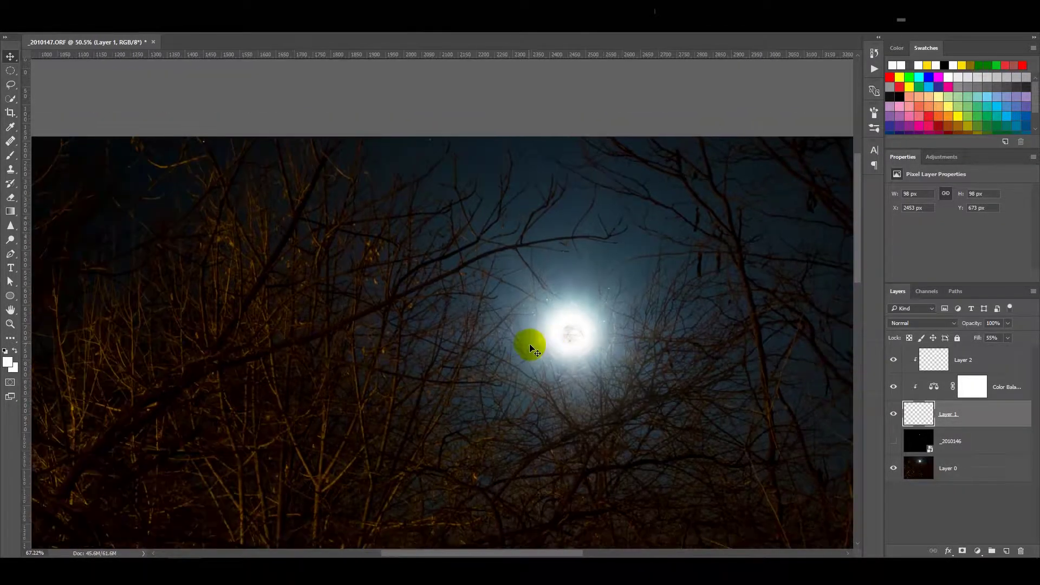
{"action": "scroll", "coordinate": [623, 330], "scroll_direction": "up", "scroll_amount": 2}
{"action": "scroll", "coordinate": [621, 345], "scroll_direction": "up", "scroll_amount": 2}
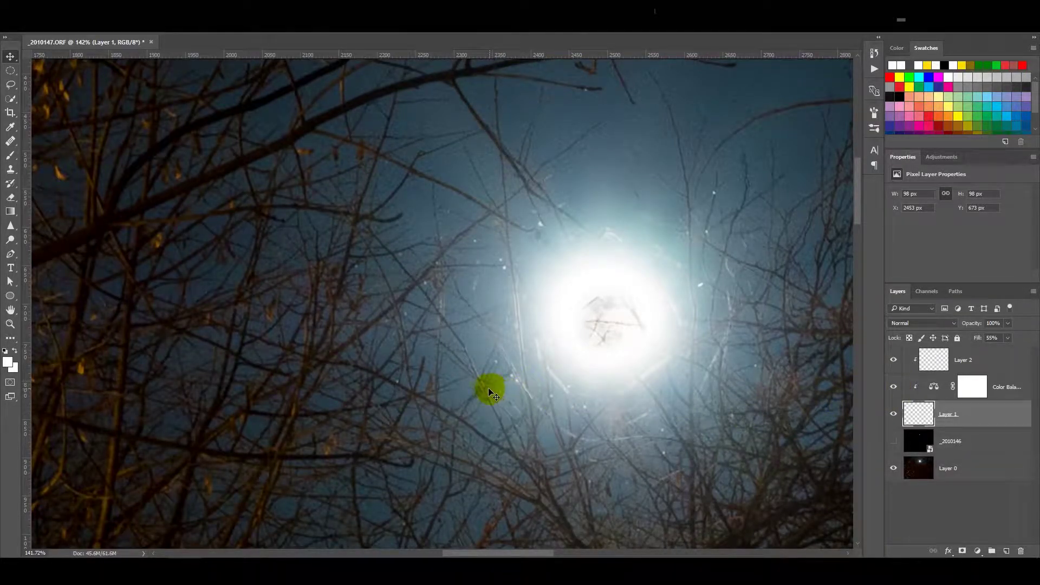
{"action": "scroll", "coordinate": [492, 386], "scroll_direction": "down", "scroll_amount": 2}
{"action": "scroll", "coordinate": [492, 380], "scroll_direction": "down", "scroll_amount": 2}
{"action": "scroll", "coordinate": [492, 376], "scroll_direction": "down", "scroll_amount": 1}
{"action": "scroll", "coordinate": [492, 376], "scroll_direction": "down", "scroll_amount": 2}
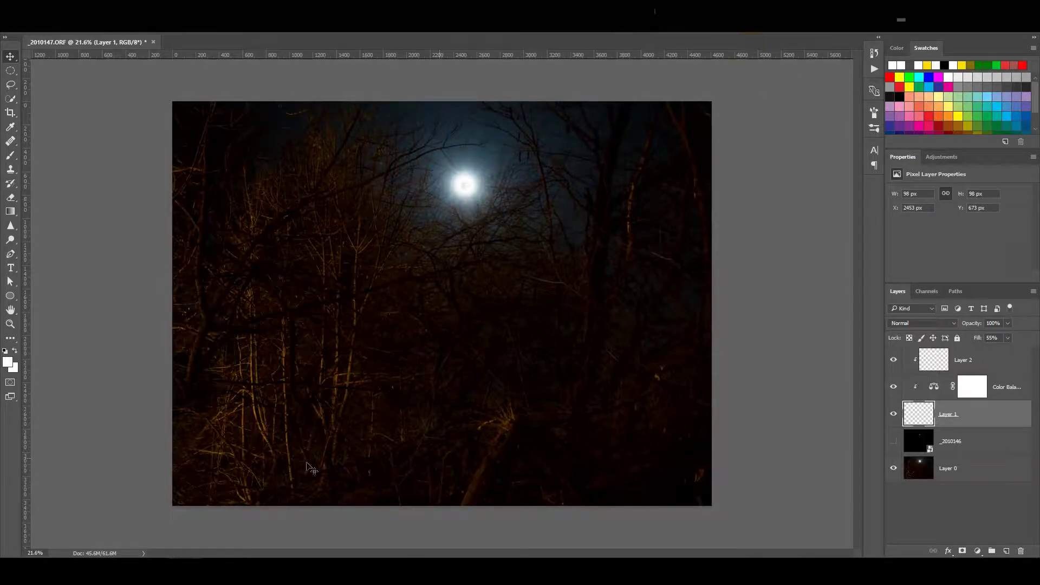
{"action": "scroll", "coordinate": [461, 210], "scroll_direction": "up", "scroll_amount": 1}
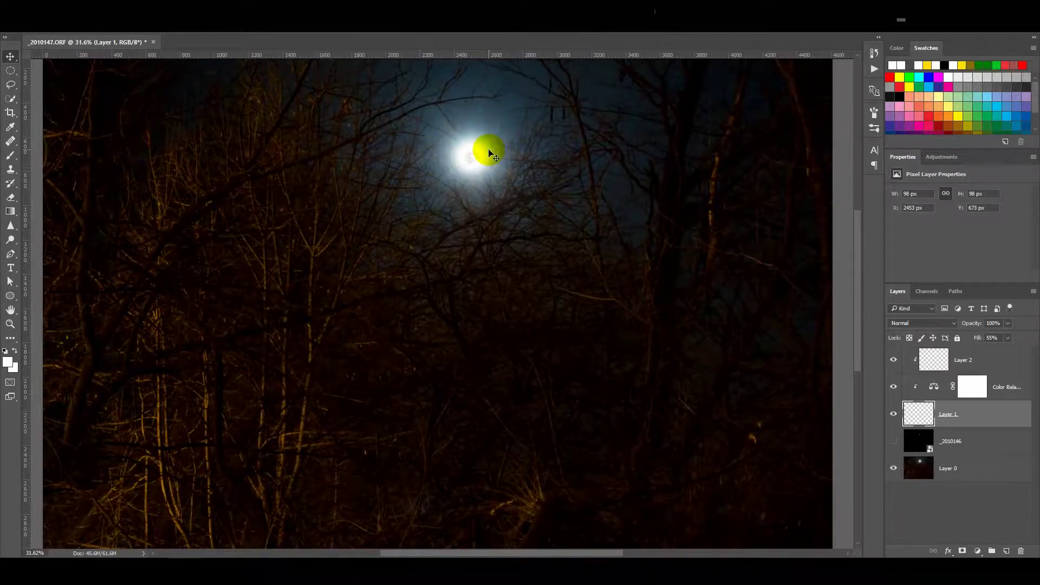
{"action": "scroll", "coordinate": [483, 150], "scroll_direction": "down", "scroll_amount": 1}
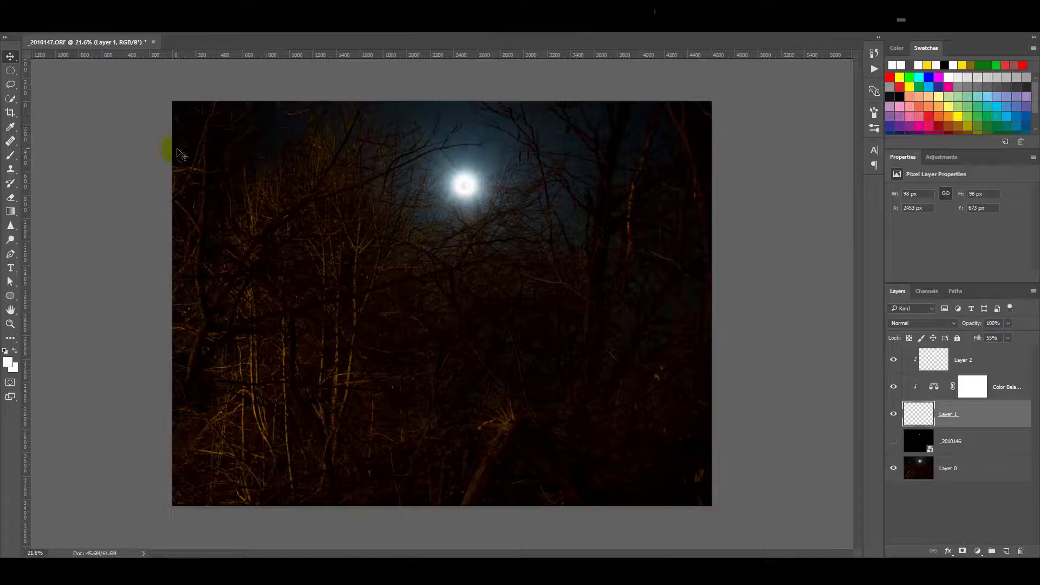
{"action": "key", "text": "c"}
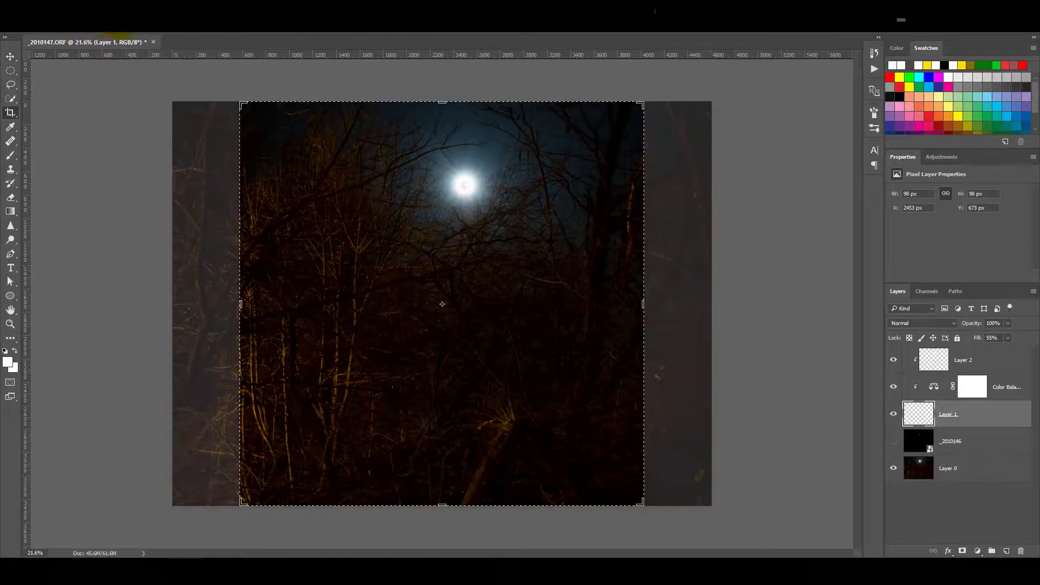
Crop to a wide landscape frame with the moon near the upper centre.
{"action": "left_click", "coordinate": [443, 304]}
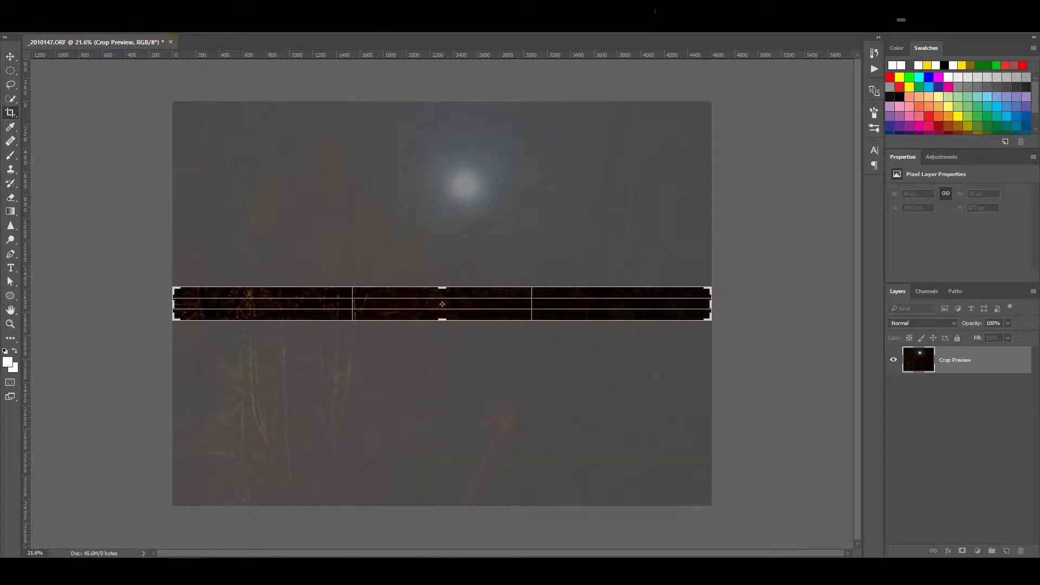
{"action": "key", "text": "x"}
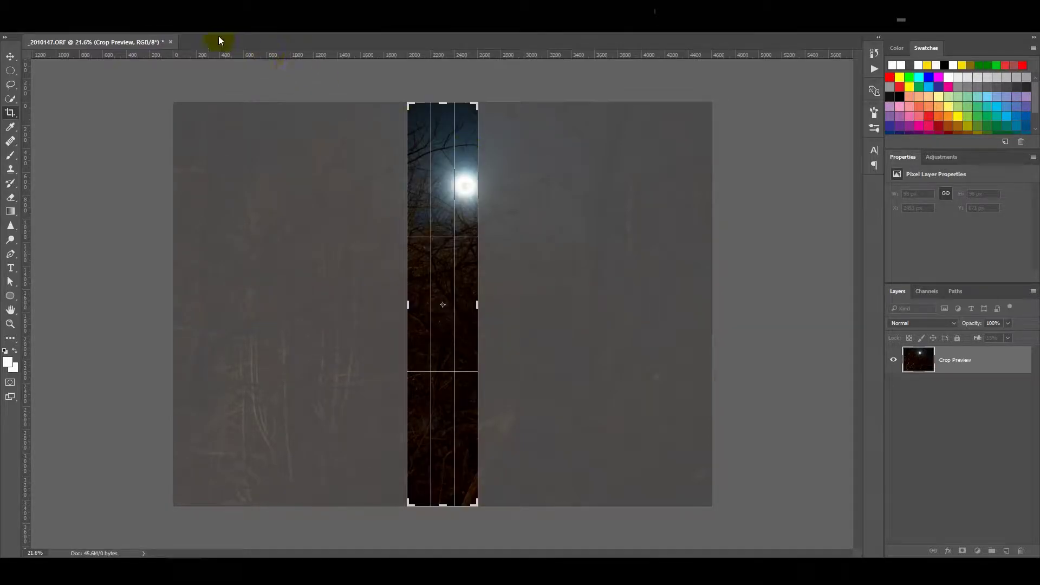
{"action": "left_click", "coordinate": [244, 71]}
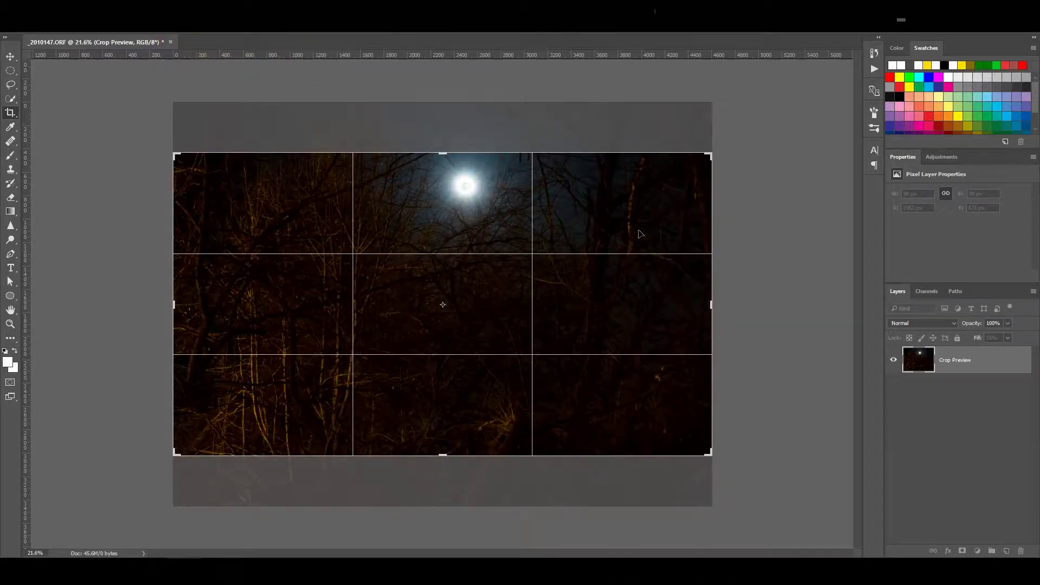
{"action": "left_click_drag", "start_coordinate": [185, 460], "coordinate": [173, 454]}
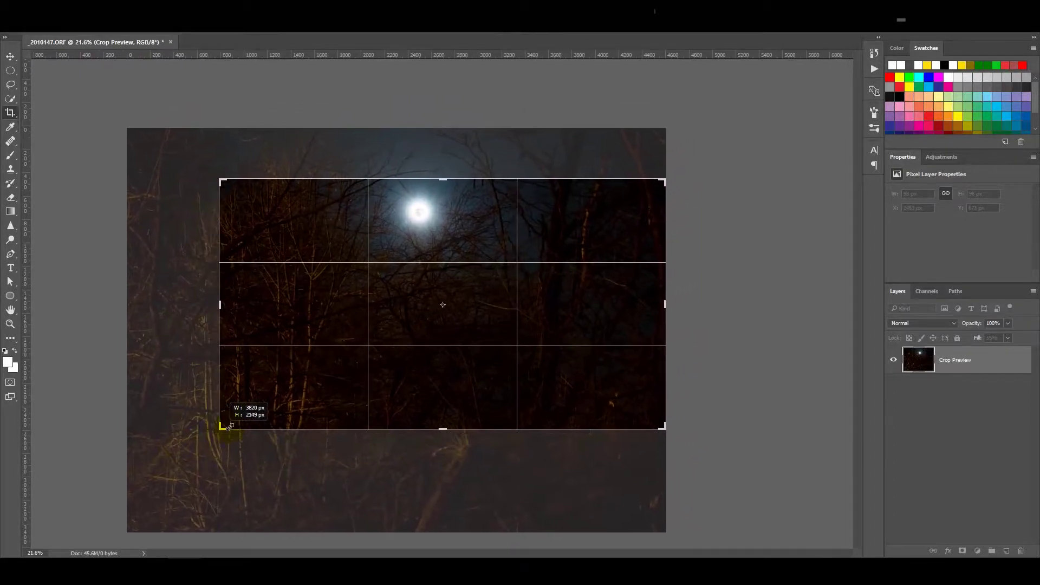
{"action": "left_click_drag", "start_coordinate": [174, 454], "coordinate": [251, 411]}
{"action": "left_click_drag", "start_coordinate": [558, 329], "coordinate": [656, 340]}
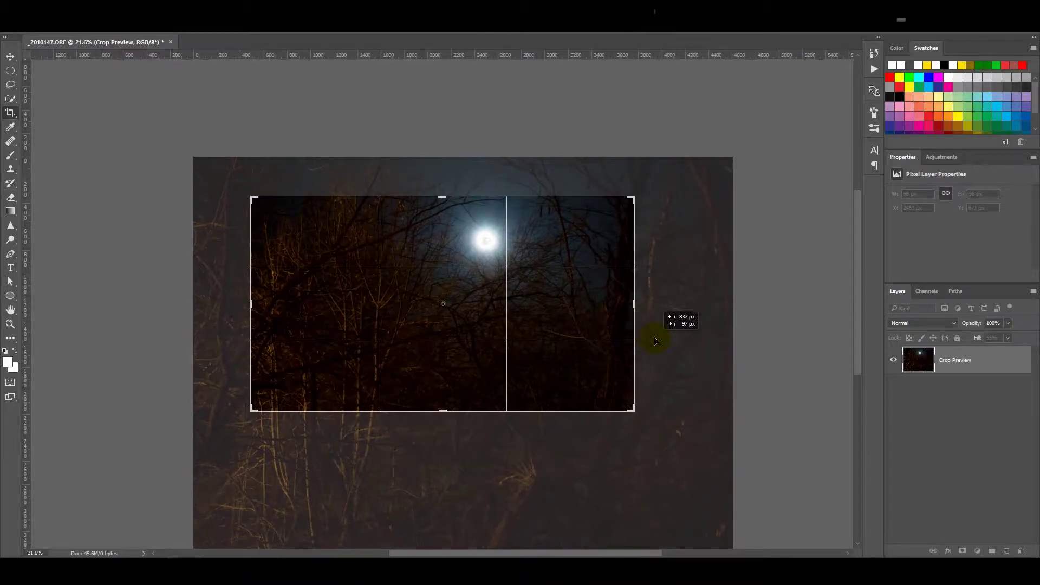
{"action": "left_click_drag", "start_coordinate": [506, 270], "coordinate": [508, 291]}
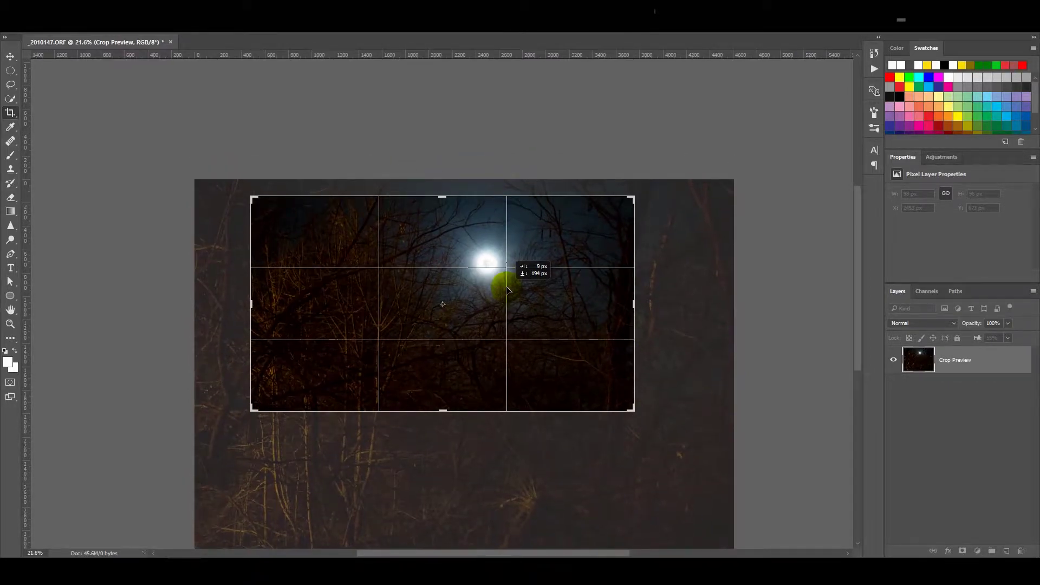
{"action": "key", "text": "Return"}
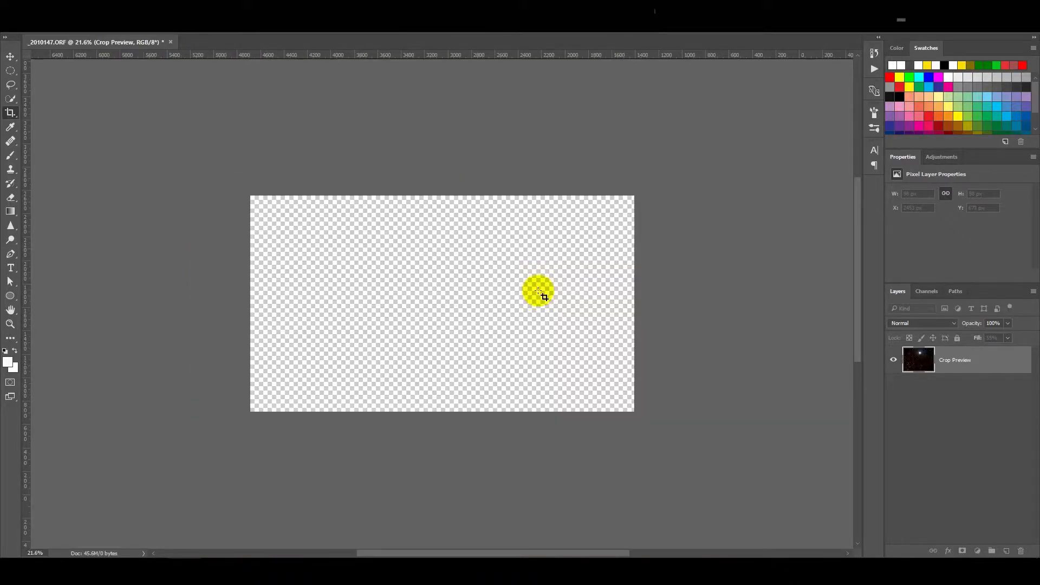
{"action": "key", "text": "ctrl+0"}
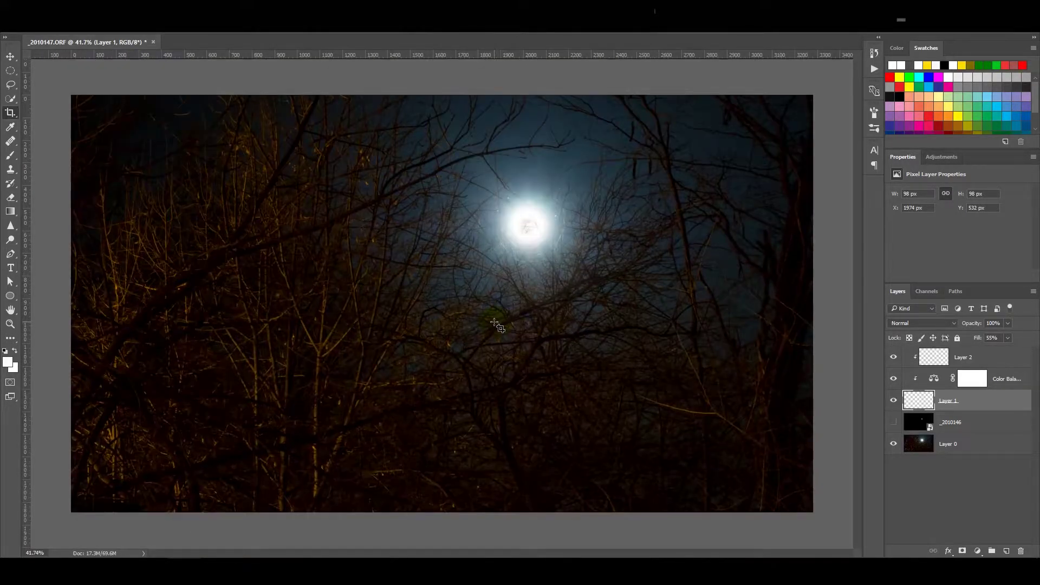
Switch back to the Move tool.
{"action": "key", "text": "v"}
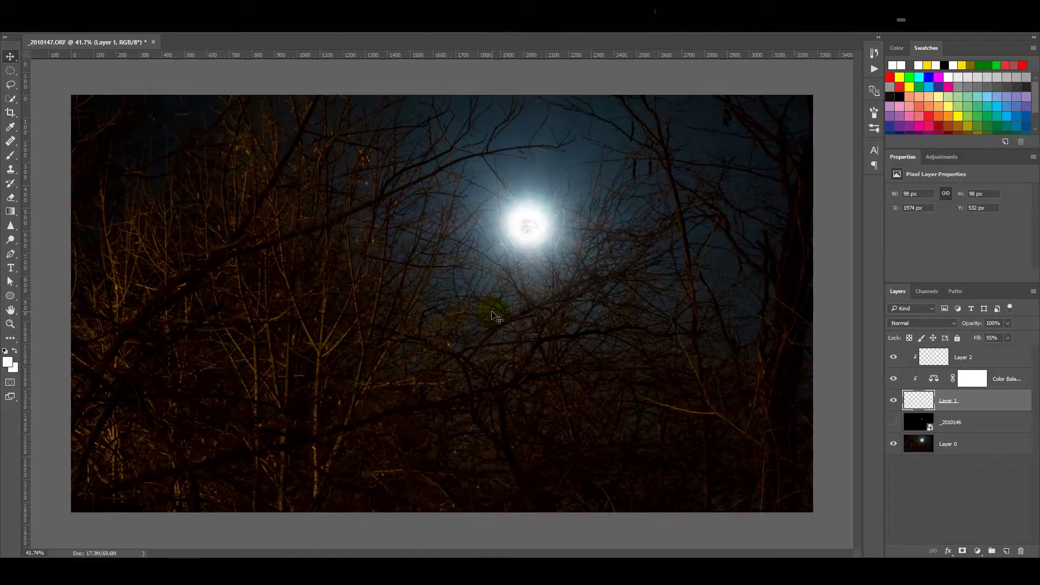